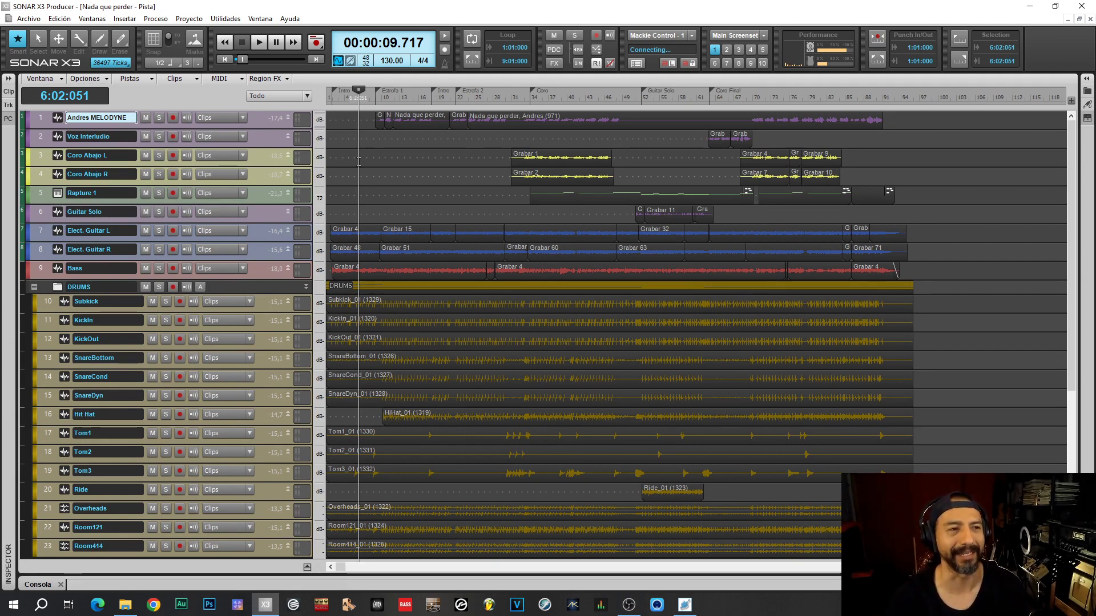
Play the song from the beginning and lay out the console to show the drum tracks alongside all the buses
click(389, 160)
key(w)
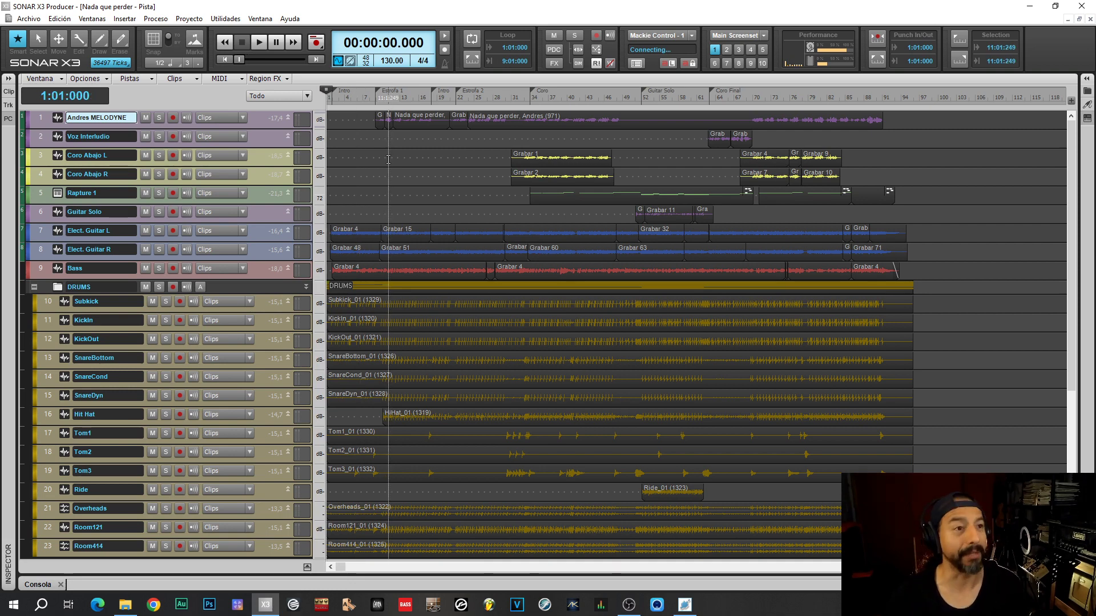
key(space)
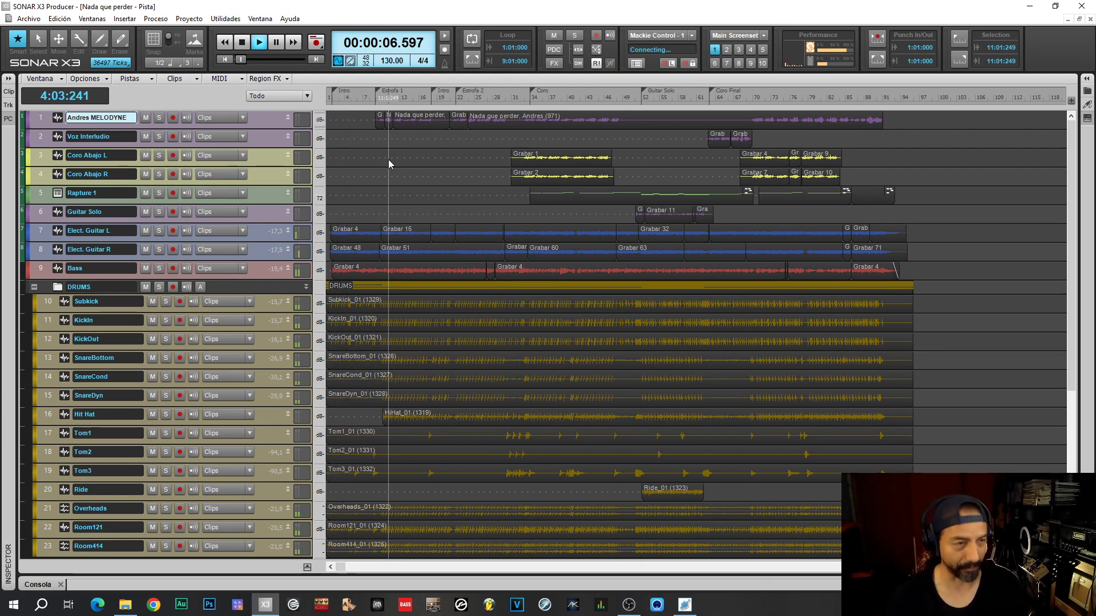
key(alt+2)
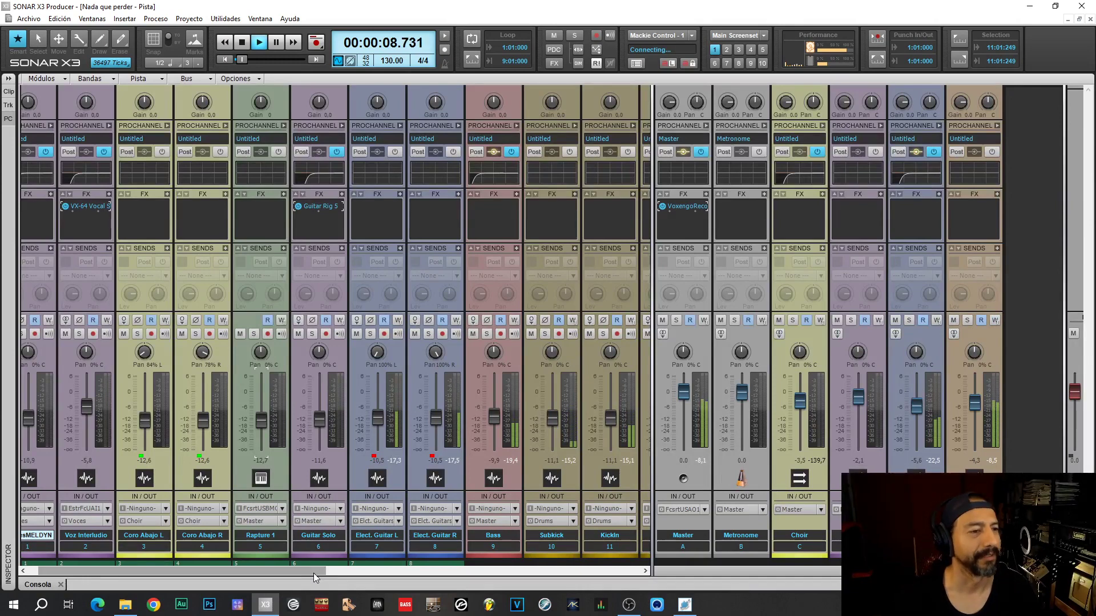
drag(313, 573, 520, 584)
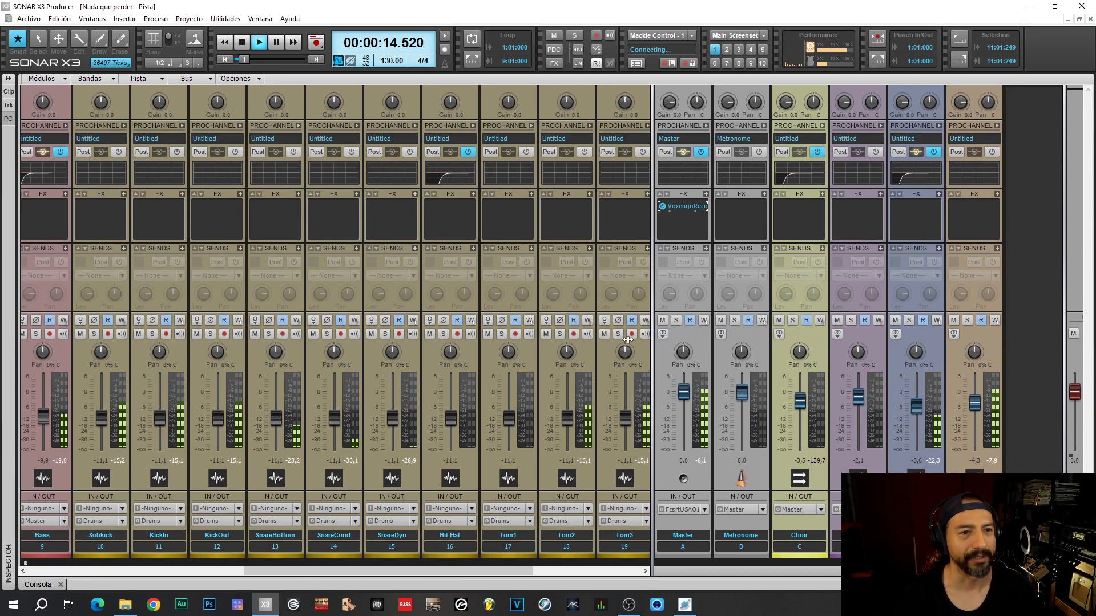
drag(652, 341, 577, 340)
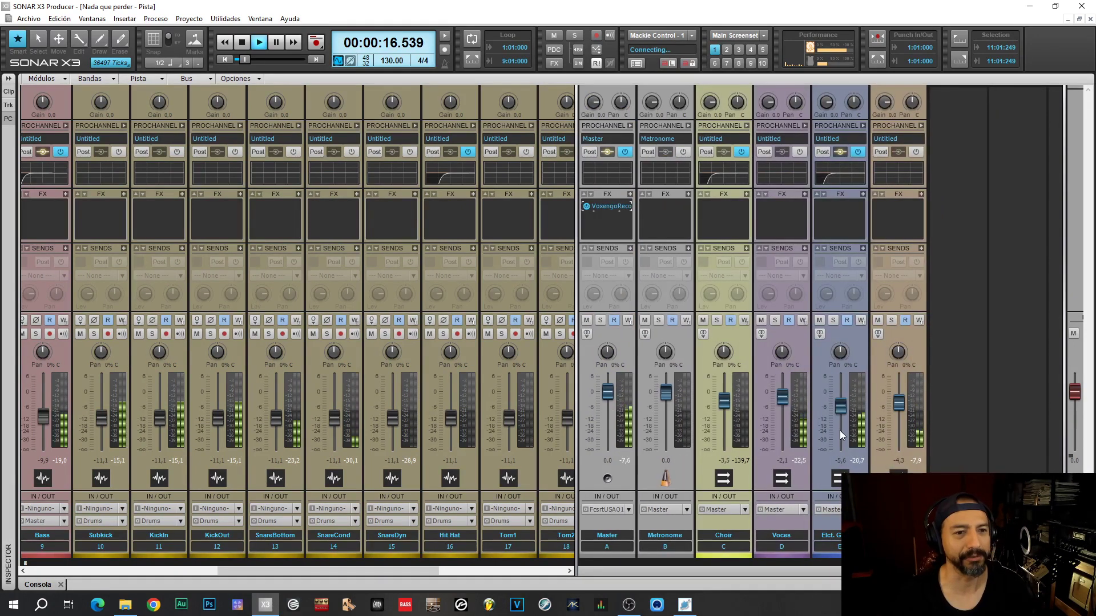
Audition the electric guitars bus in solo, solo the drums bus instead, and stop playback with the last drum tracks in view
click(834, 320)
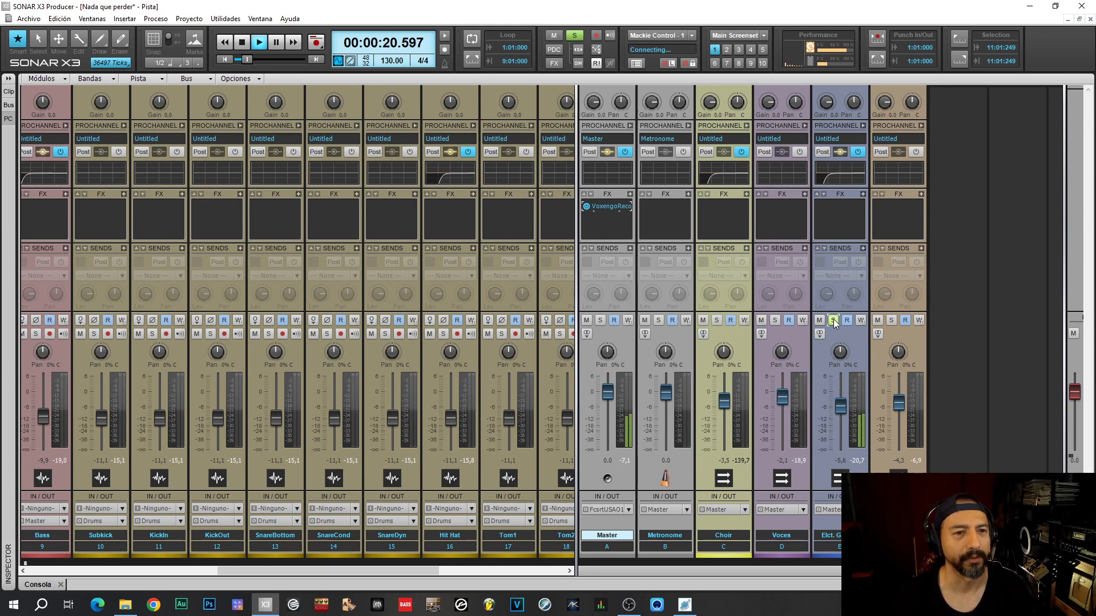
click(834, 320)
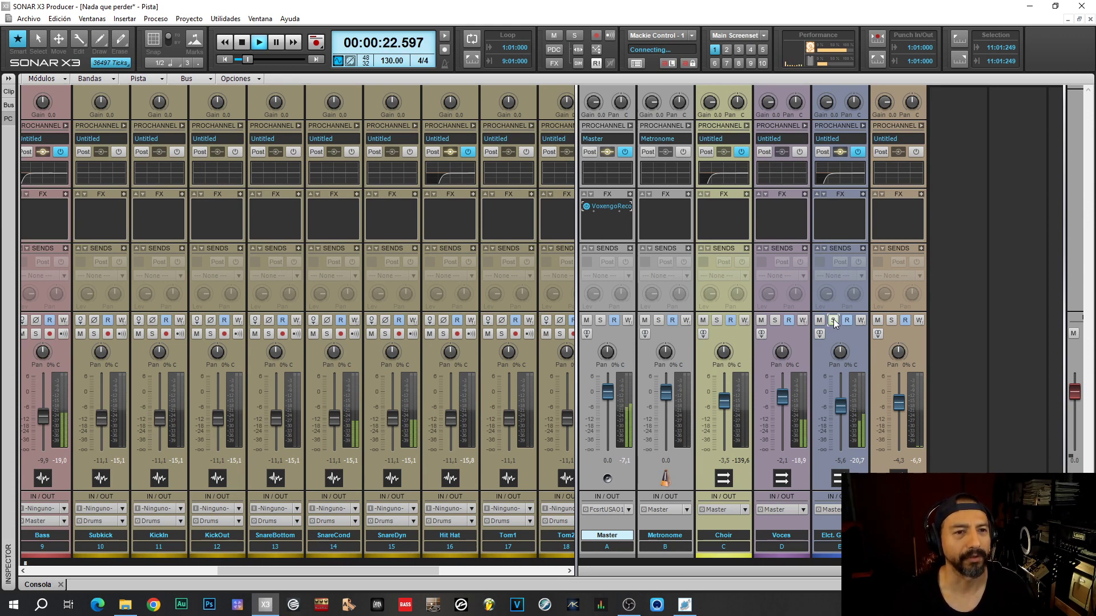
click(892, 320)
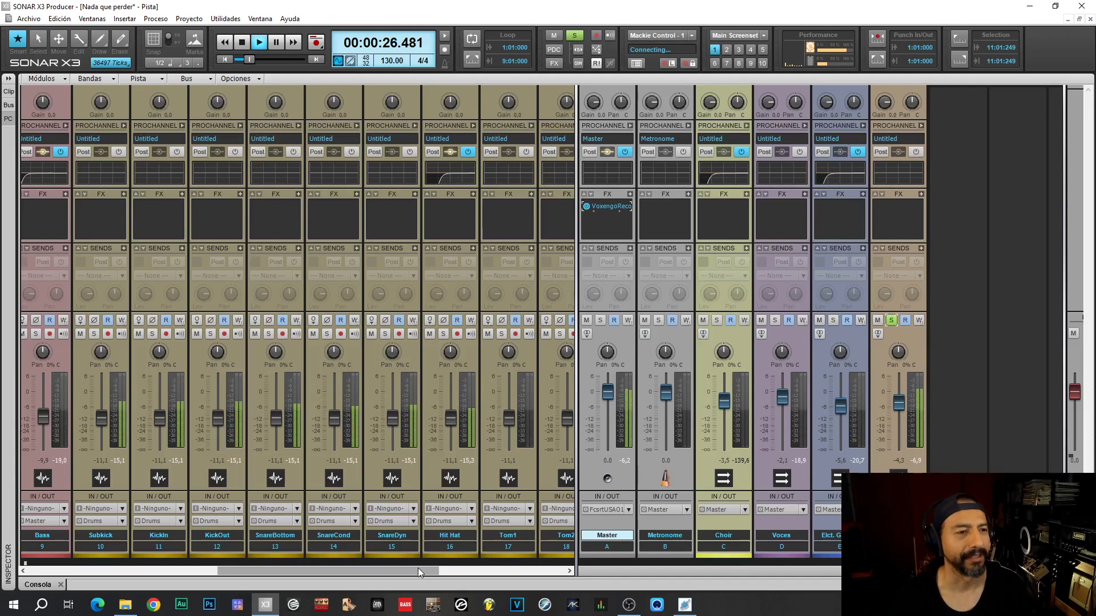
drag(418, 567, 520, 577)
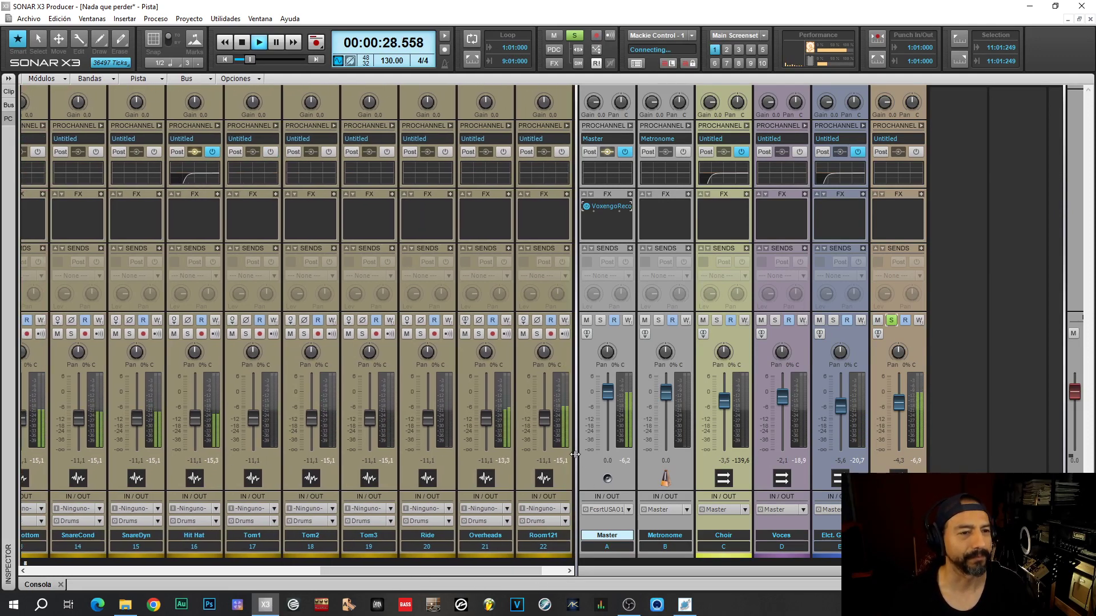
drag(577, 460, 655, 467)
key(space)
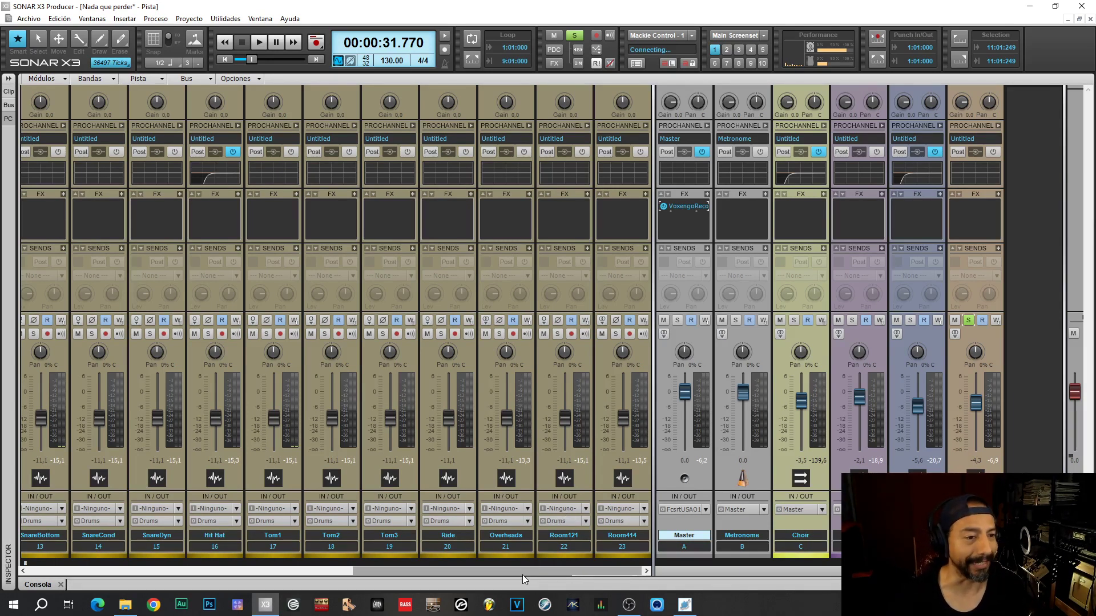
Return to the track view, place the playhead at the Coro marker at measure 34, and save the project
key(d)
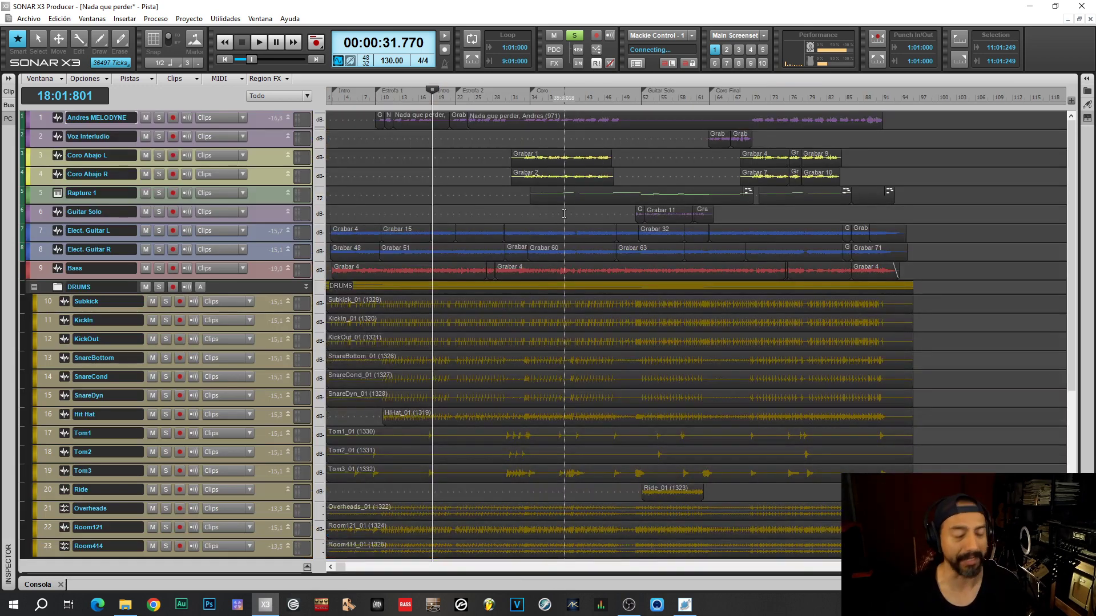
key(ctrl+shift+Page_Down)
key(ctrl+shift+Page_Down)
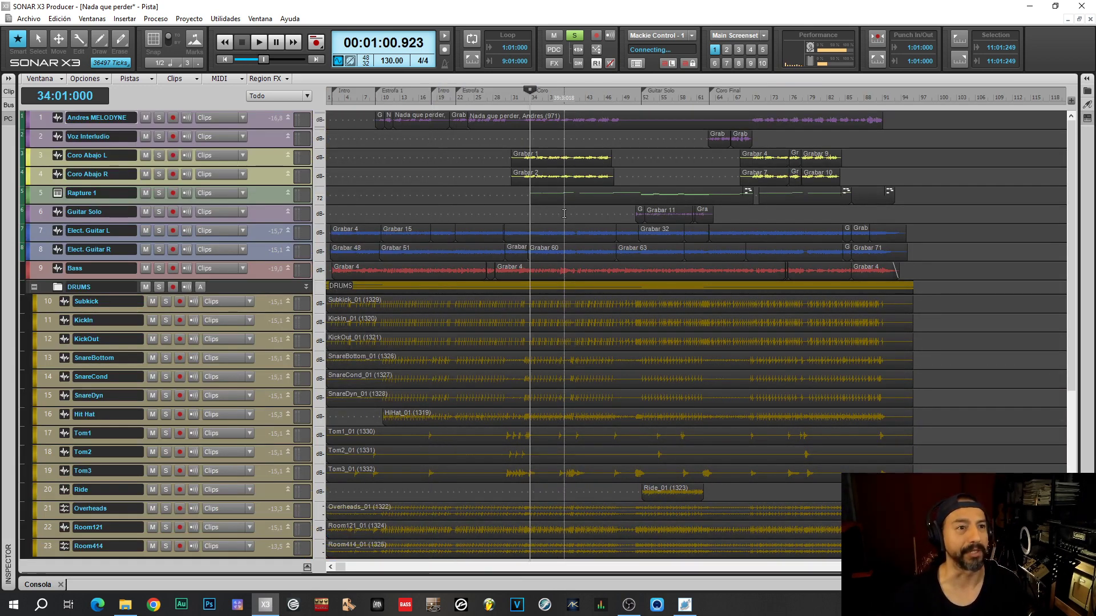
key(ctrl+s)
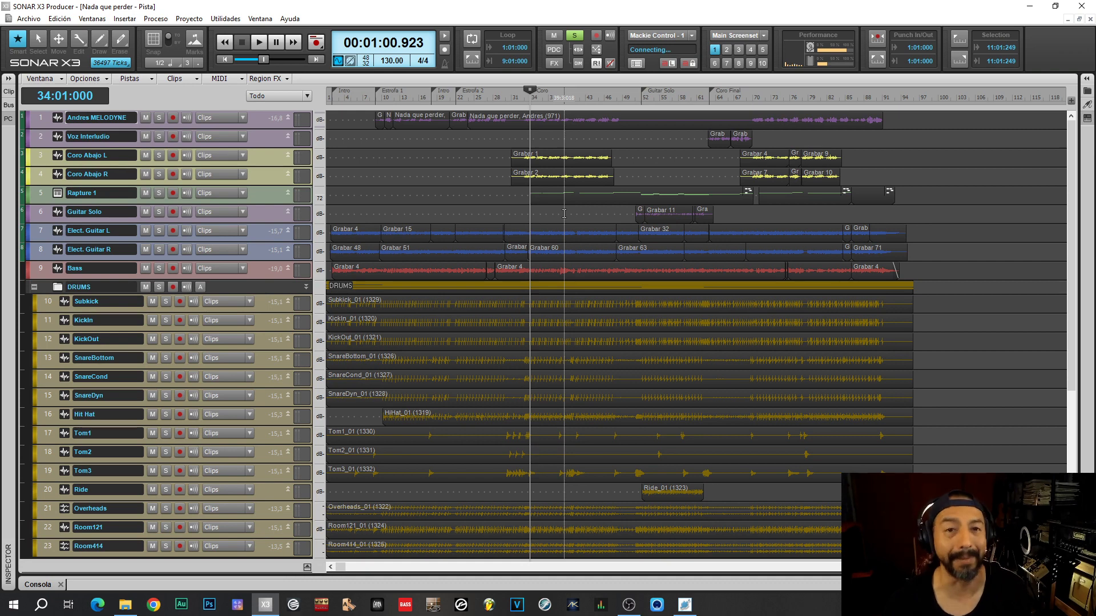
Widen the console's track section to fit the drum channels and play the Subkick track in solo from the chorus
key(alt+2)
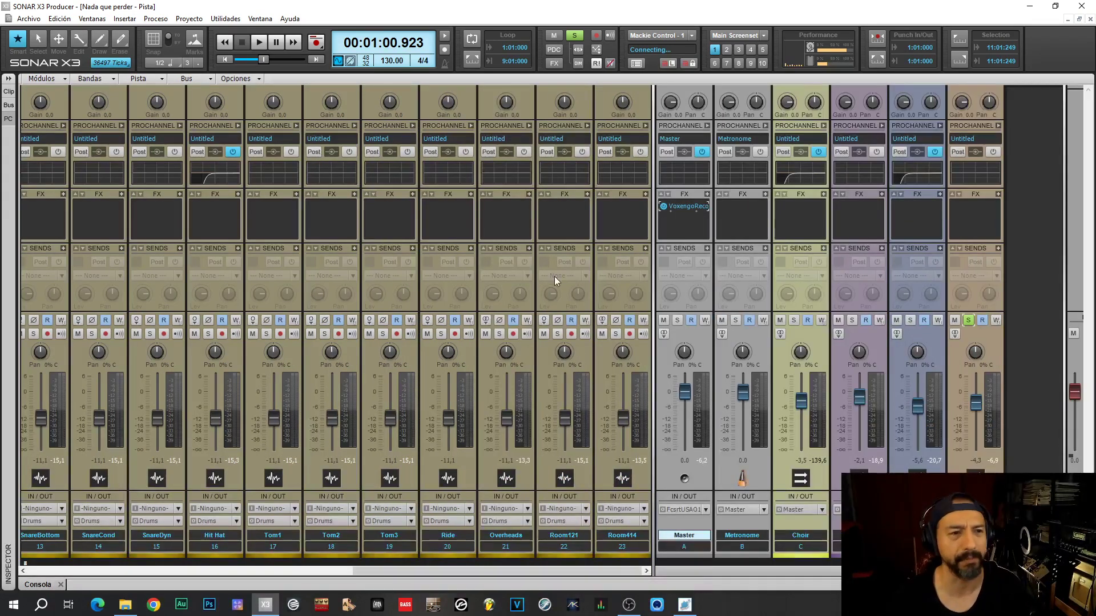
drag(652, 417, 829, 419)
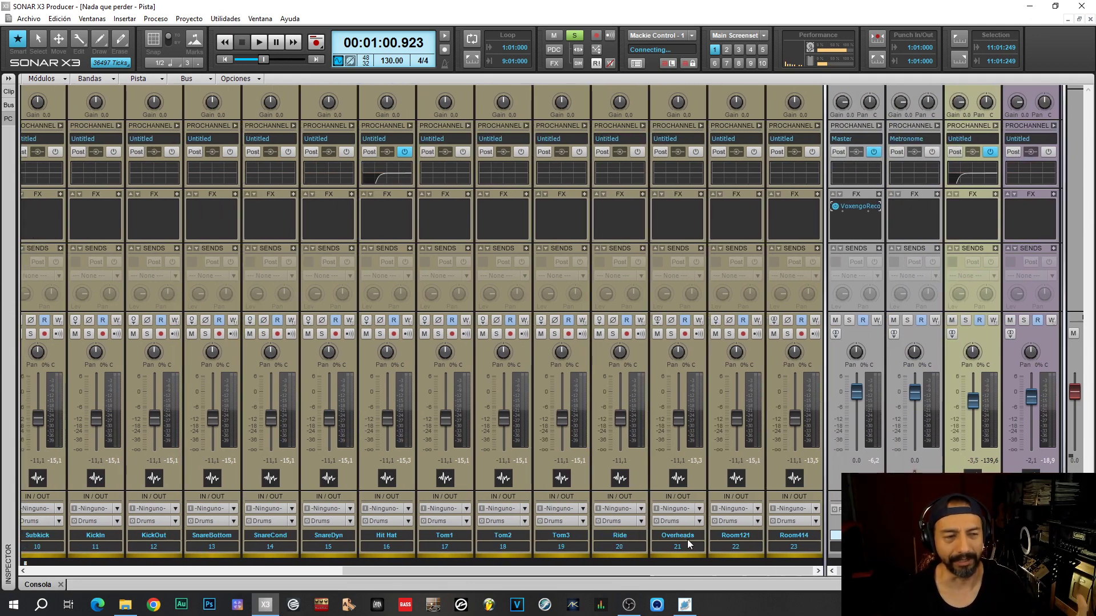
drag(689, 569, 662, 571)
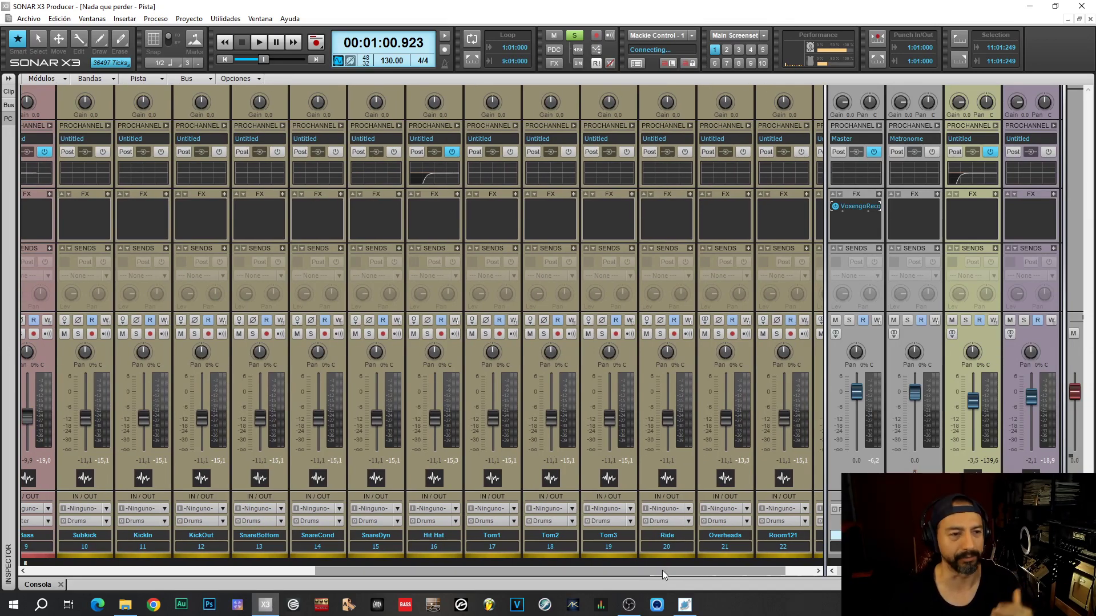
drag(662, 570, 539, 573)
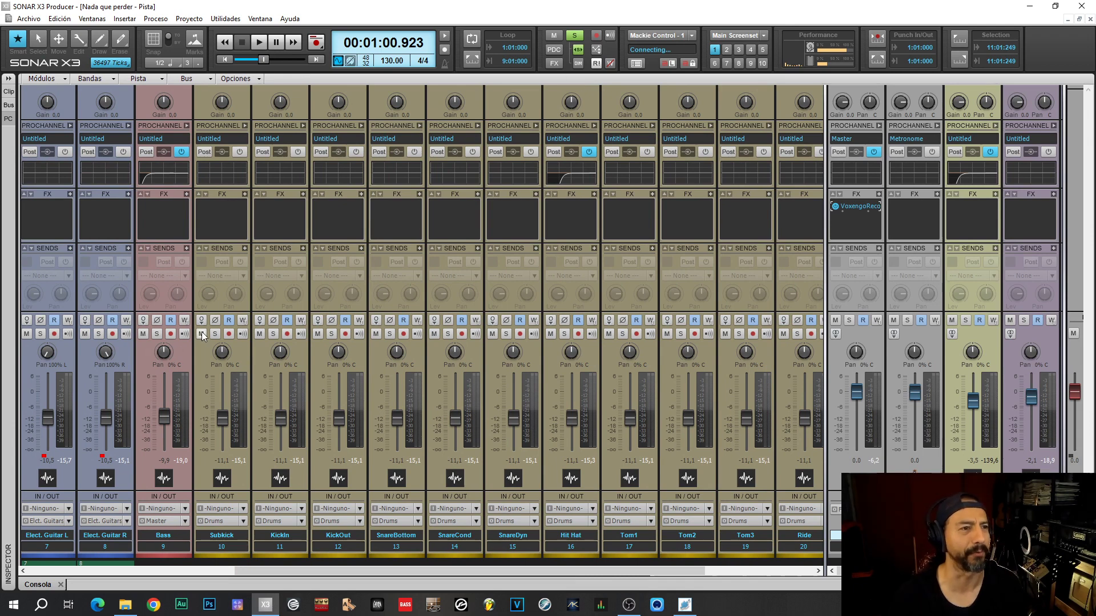
click(217, 333)
key(space)
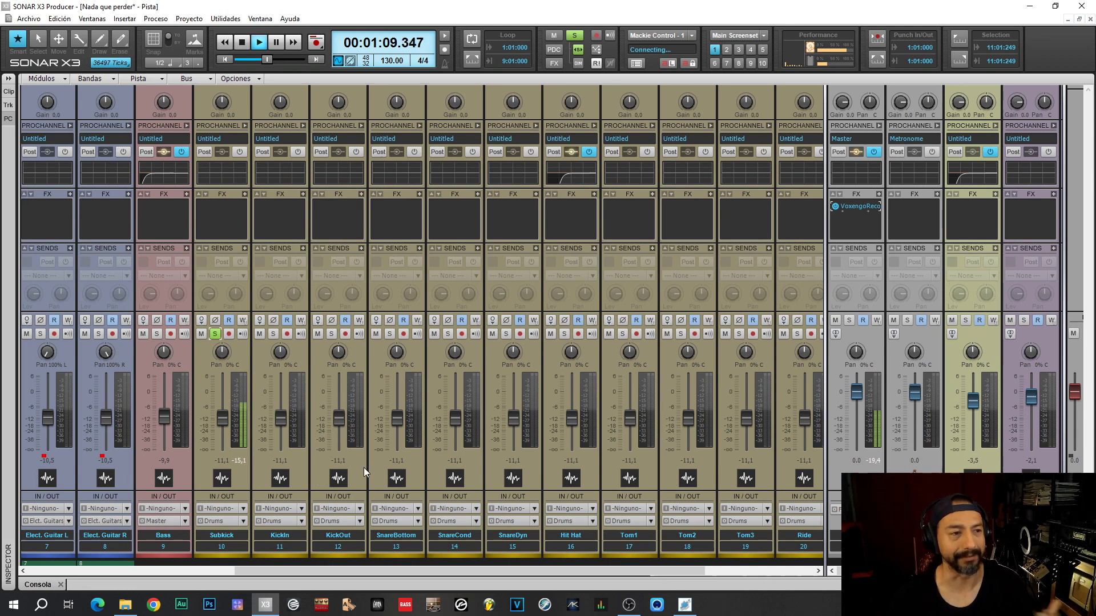
Solo the KickIn track, raise its volume to -8.9 dB, and compare it with KickOut in exclusive solo
click(274, 334)
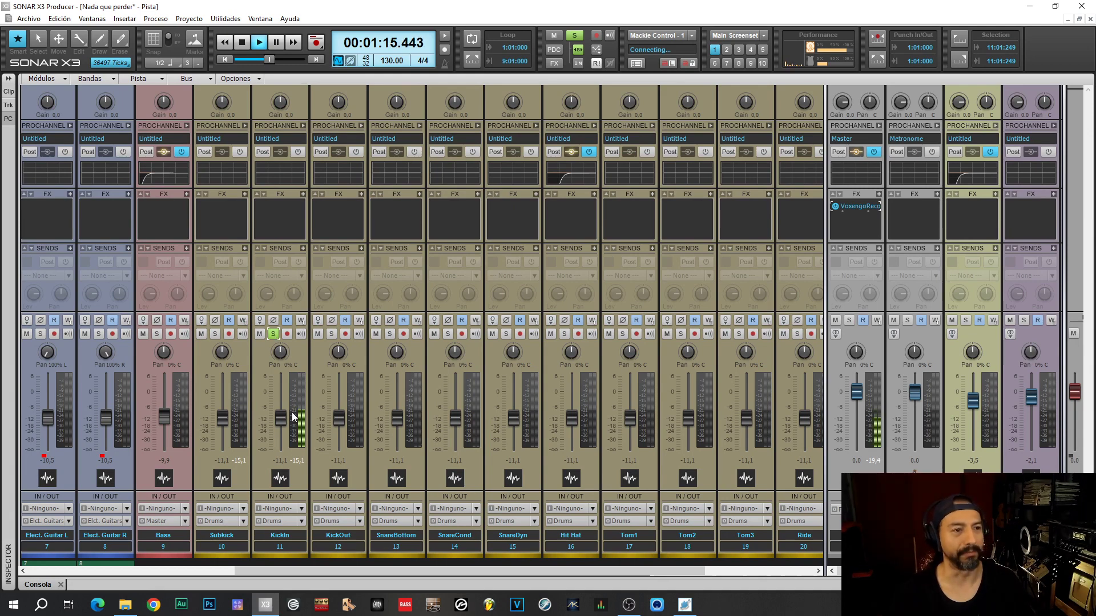
scroll(285, 422, up, 4)
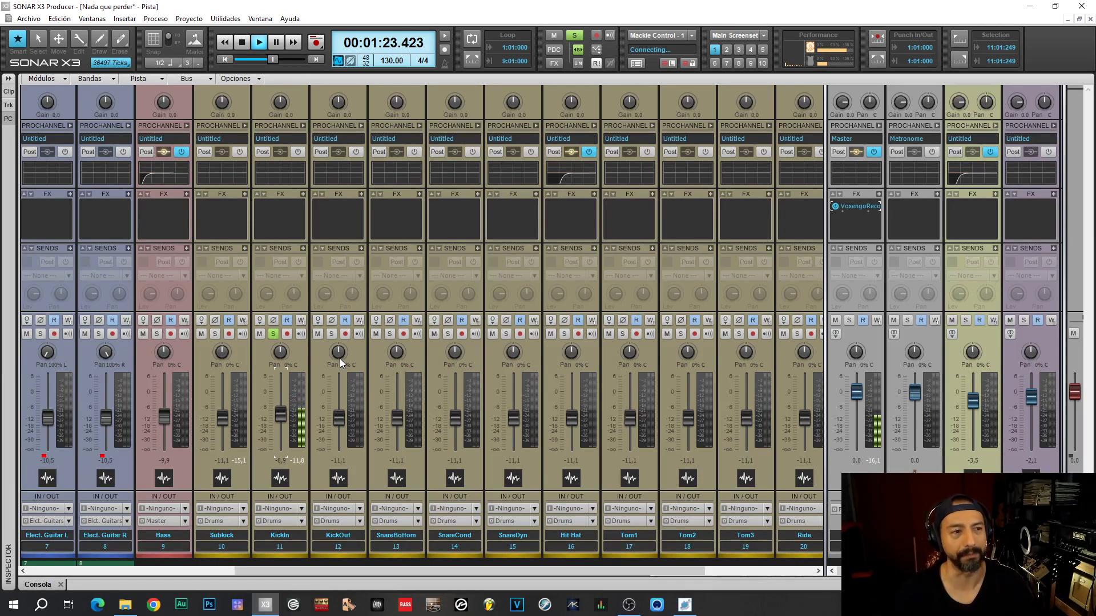
ctrl+click(331, 335)
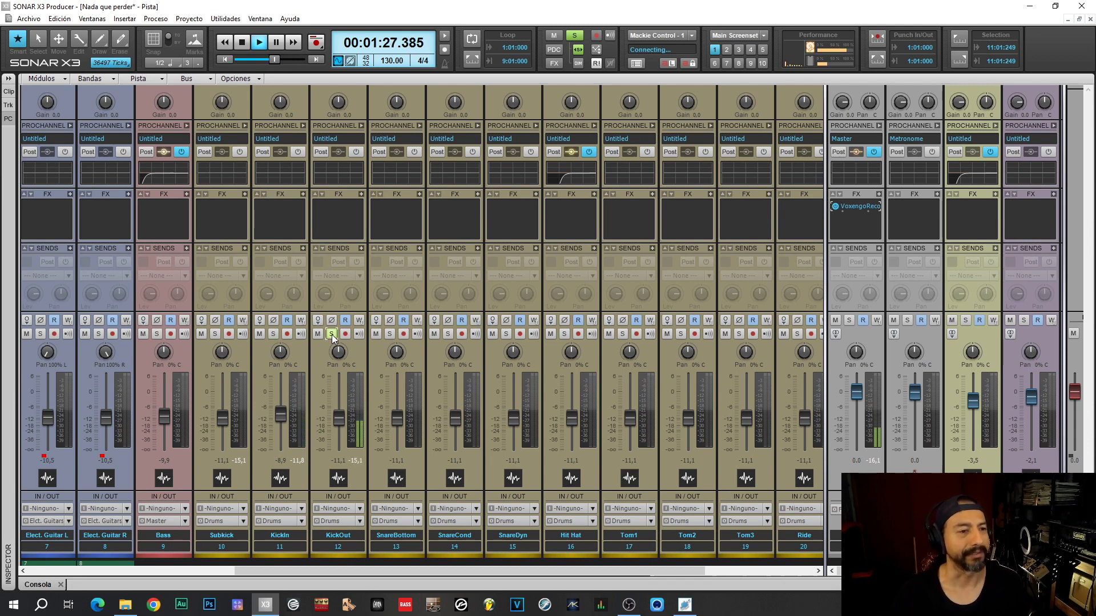
ctrl+click(276, 332)
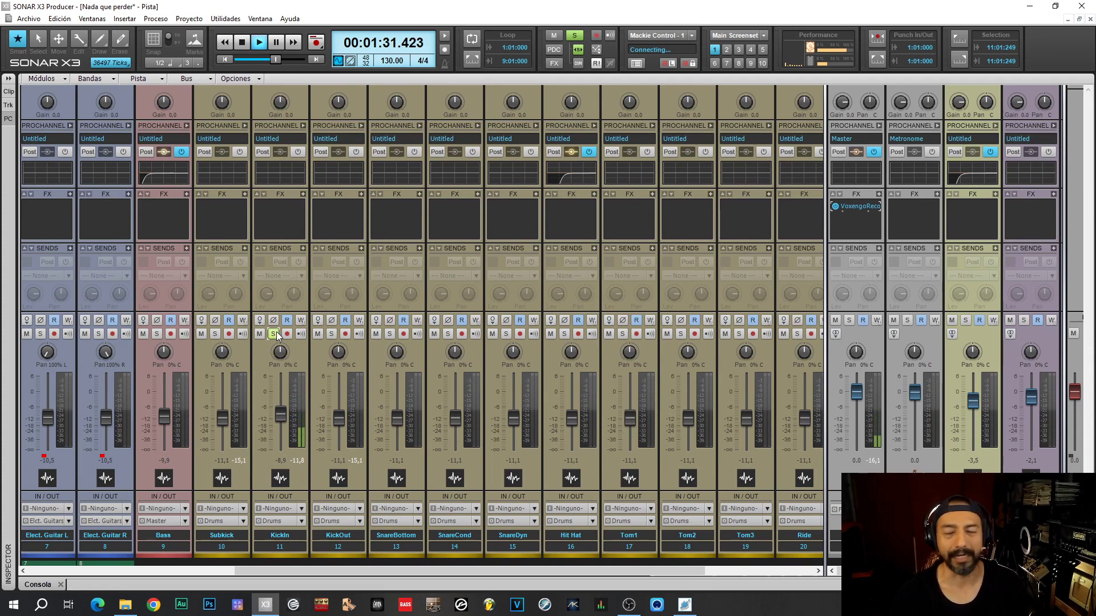
ctrl+click(332, 334)
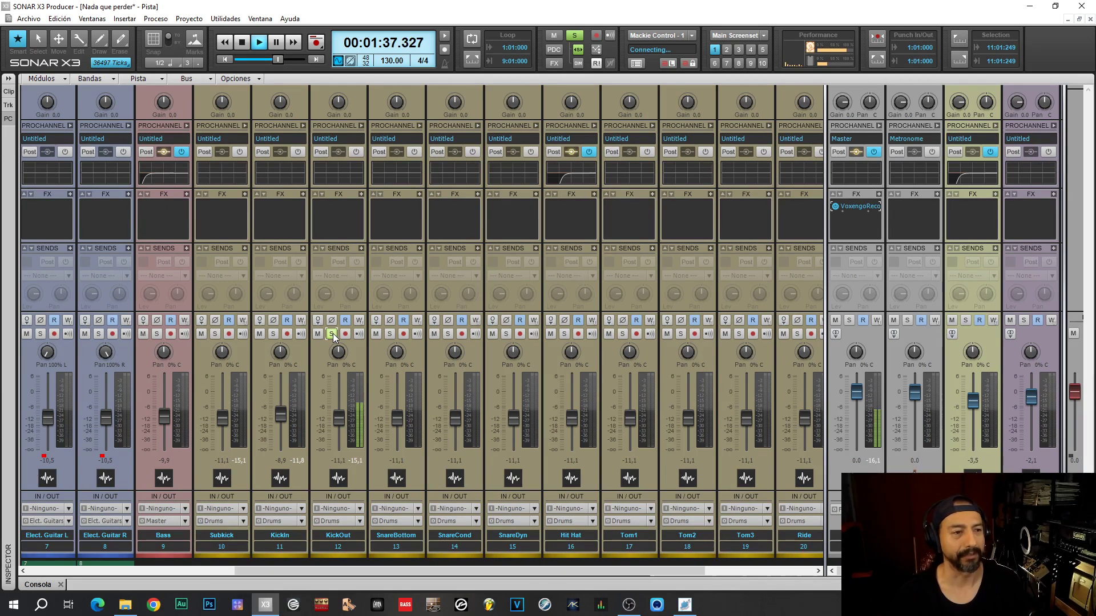
Audition the SnareBottom and SnareCond tracks one at a time in exclusive solo
ctrl+click(389, 334)
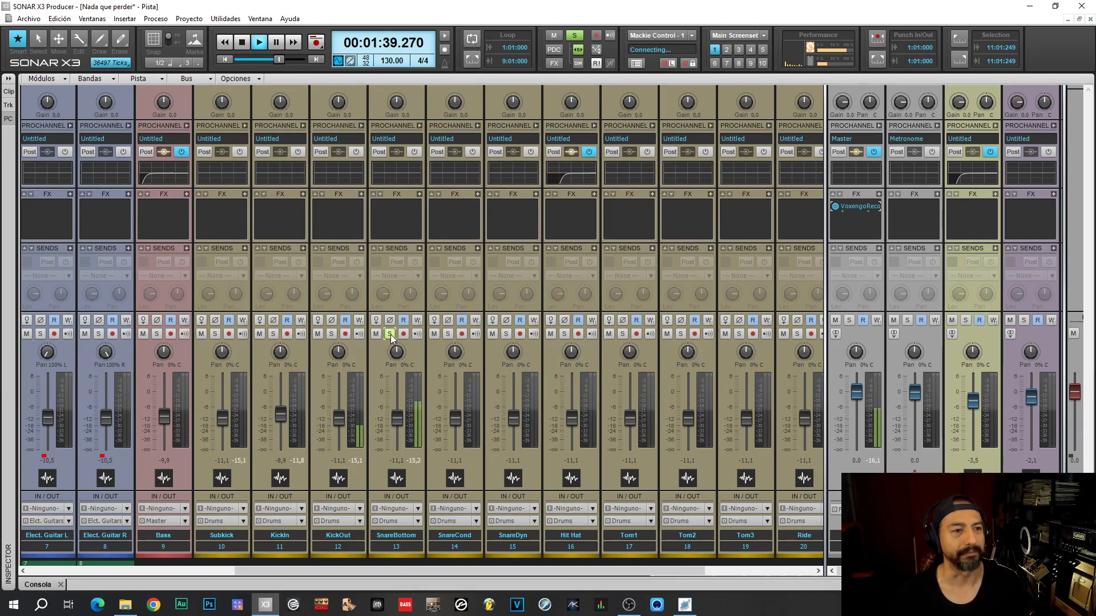
drag(399, 574, 458, 577)
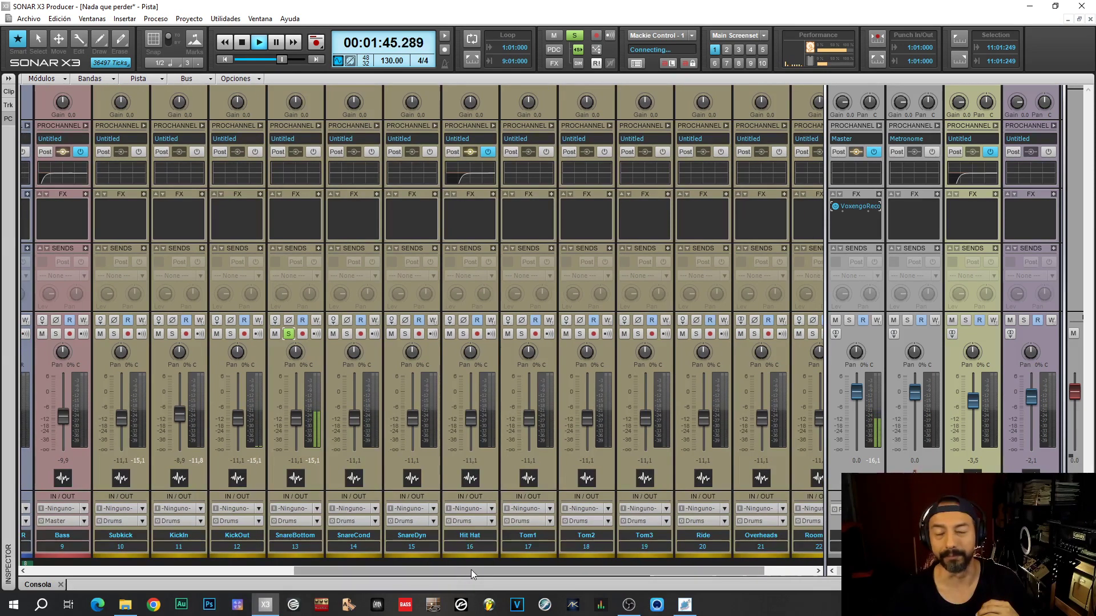
ctrl+click(349, 334)
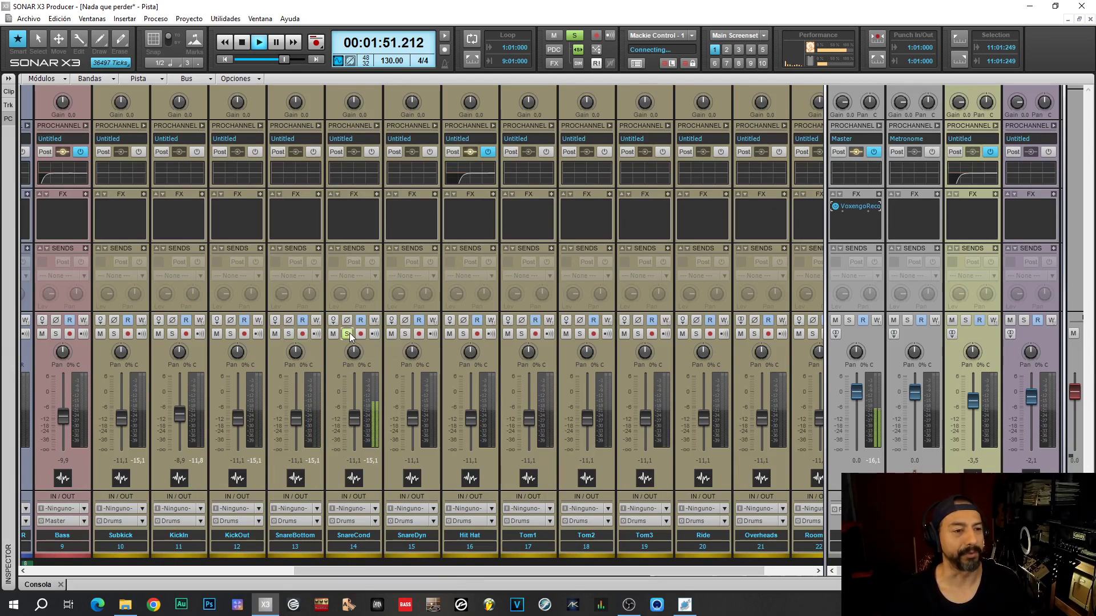
Solo the SnareDyn track and raise its volume to -6.7 dB
click(408, 332)
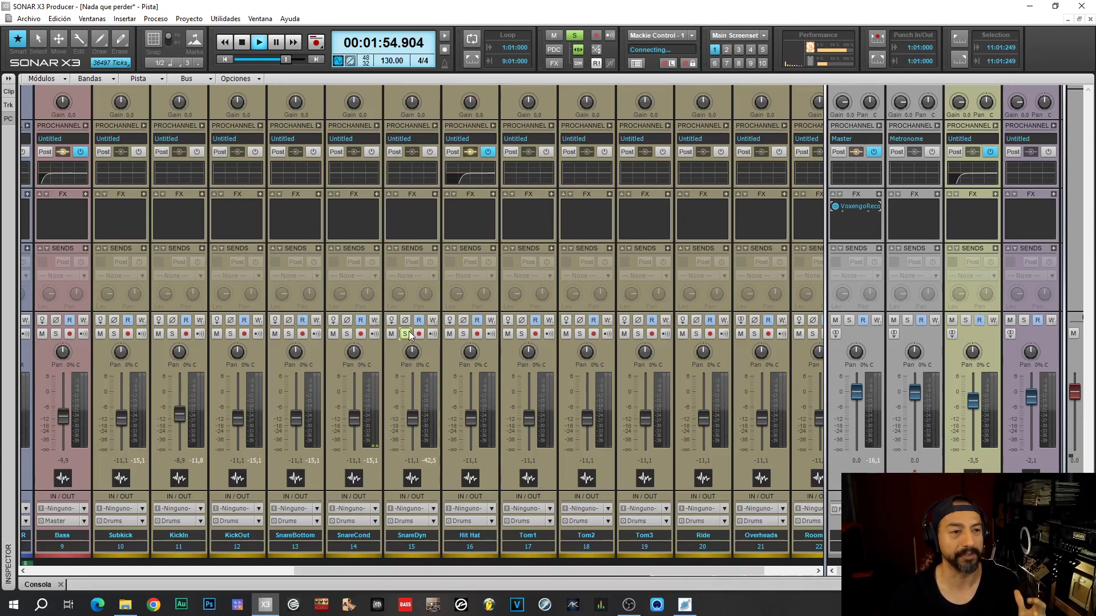
mouse_move(409, 403)
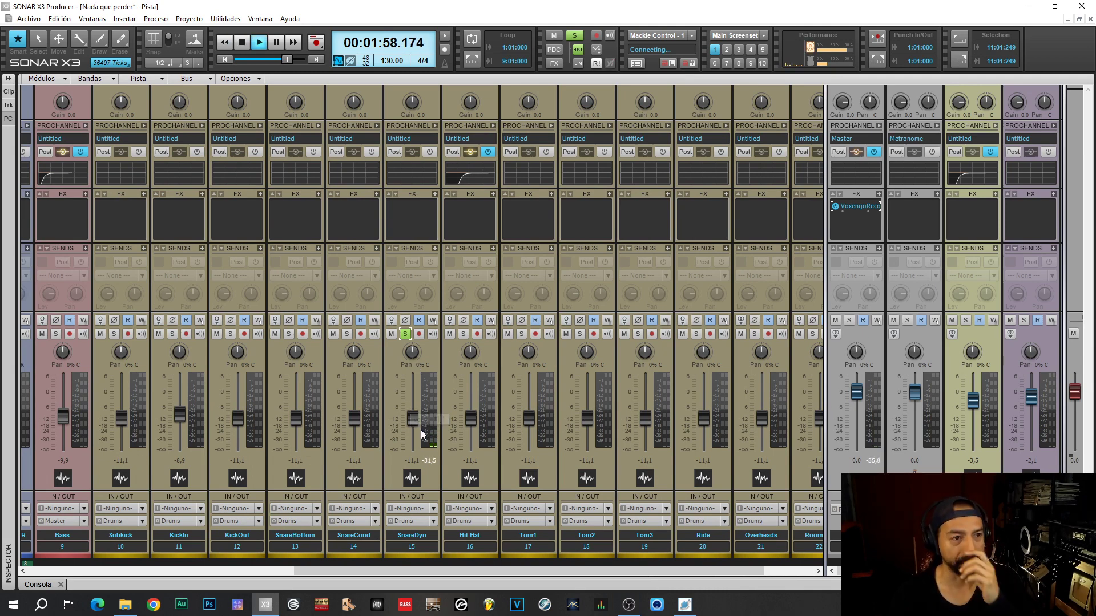
drag(416, 425, 414, 416)
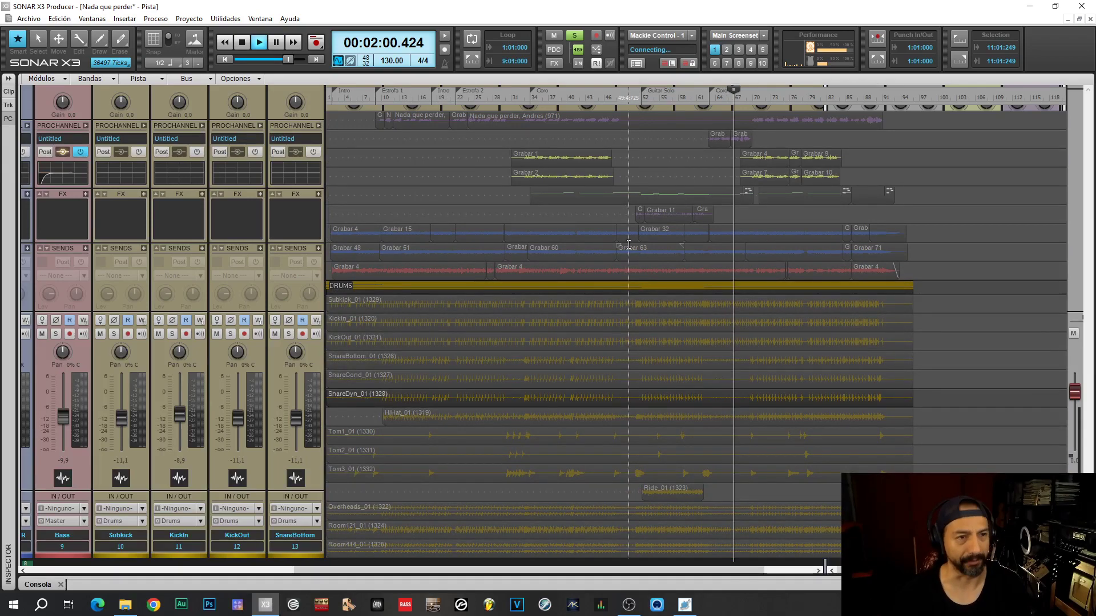
Restart playback from the Coro marker and compare SnareDyn with SnareCond in solo
key(alt+1)
key(space)
key(ctrl+shift+Page_Up)
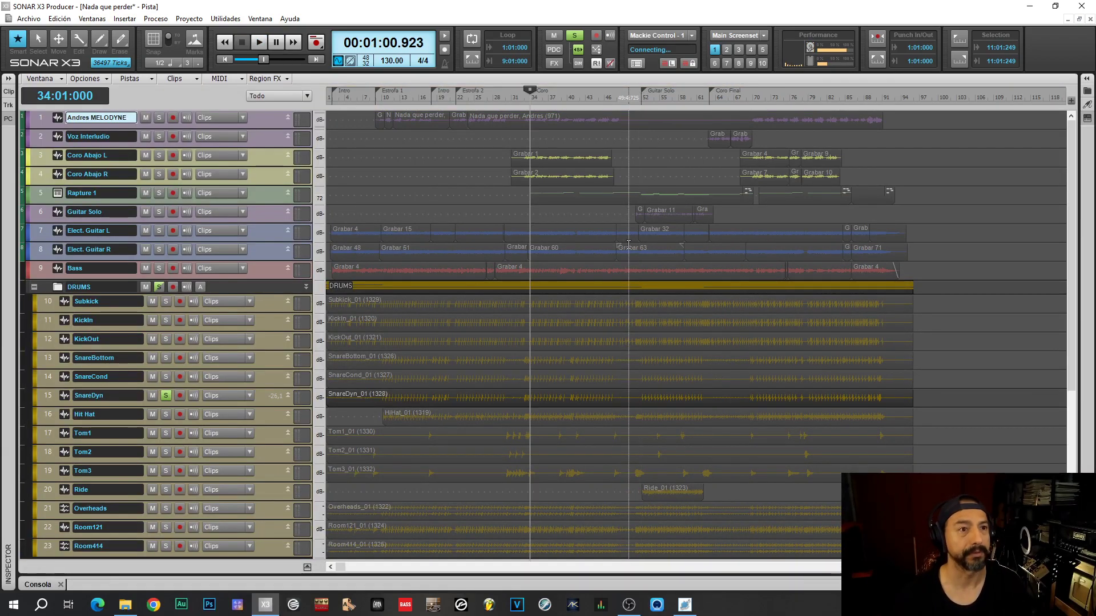
key(alt+2)
key(space)
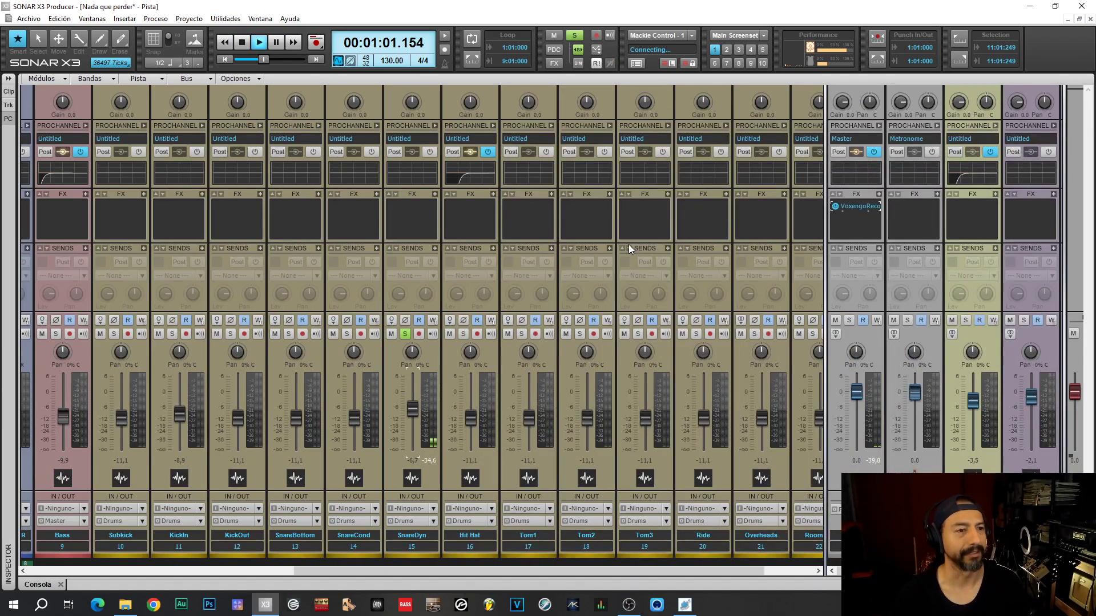
click(346, 334)
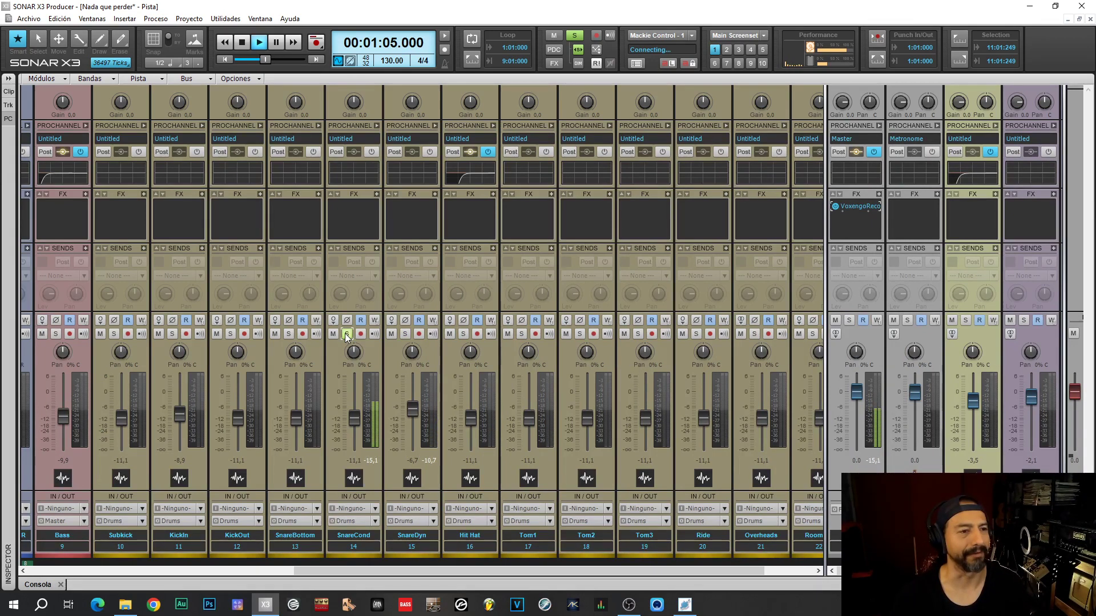
Solo the Hit Hat track, raise its volume slightly, and return to the track view during playback
click(466, 336)
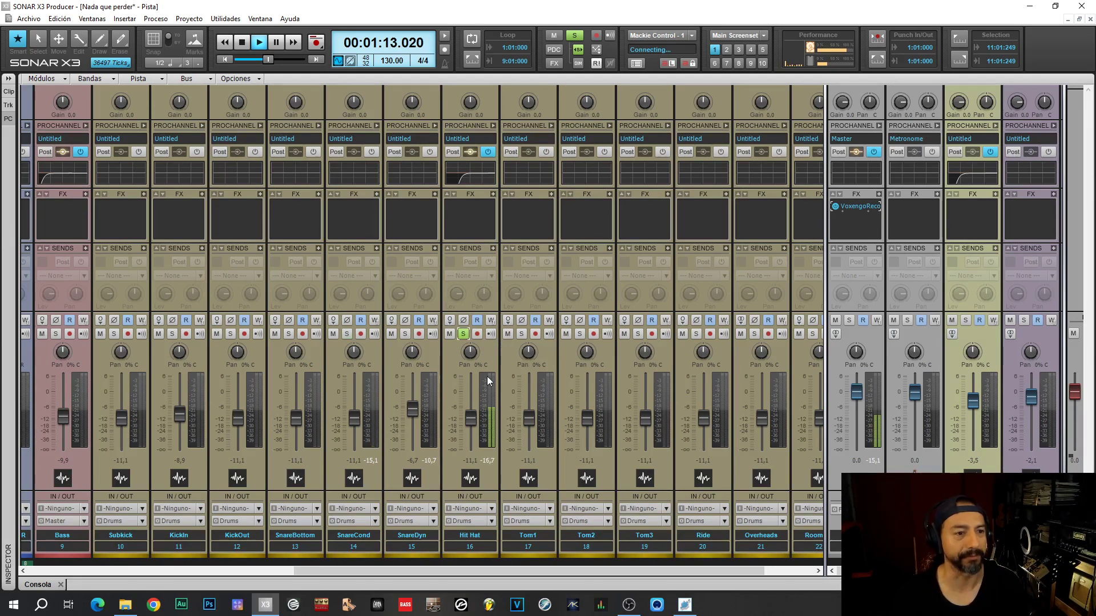
drag(478, 422, 478, 432)
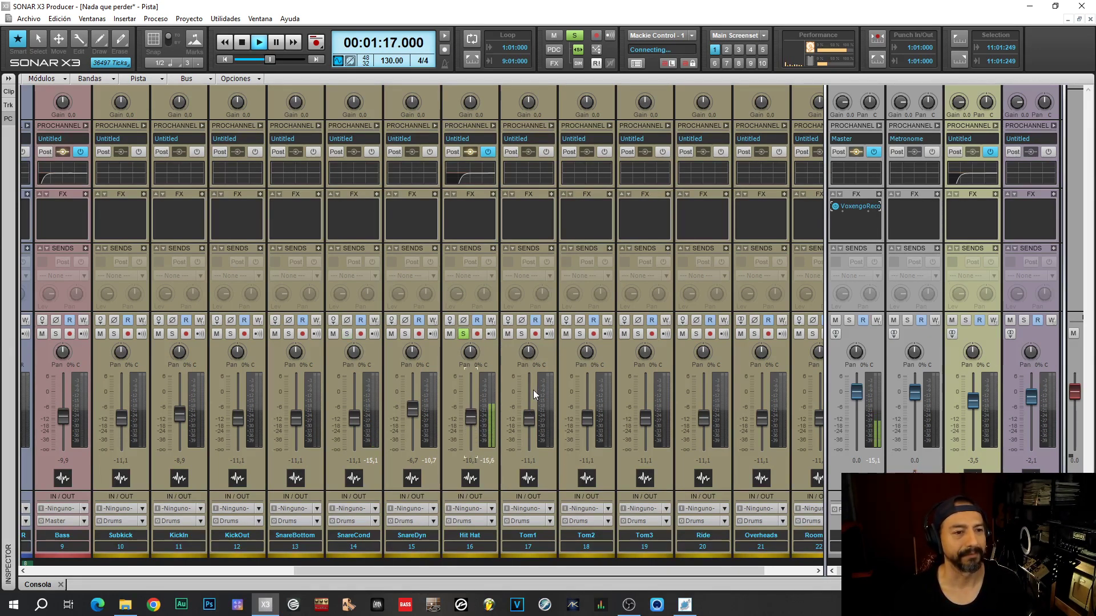
key(d)
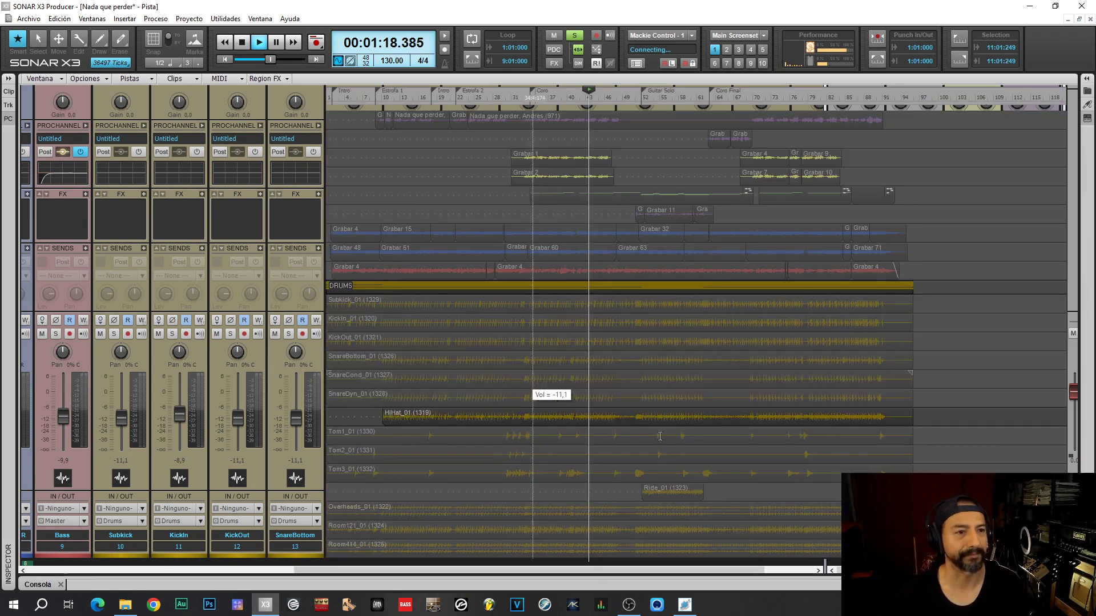
Solo only the Tom1 track and play it from the tom fill at measure 29
key(space)
scroll(678, 446, down, 2)
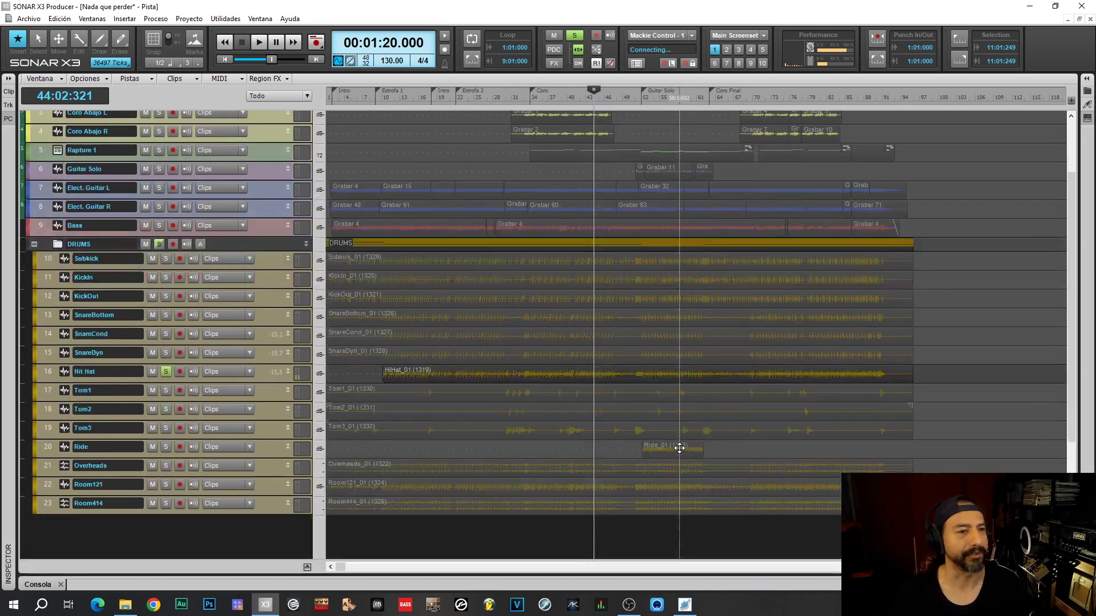
click(504, 509)
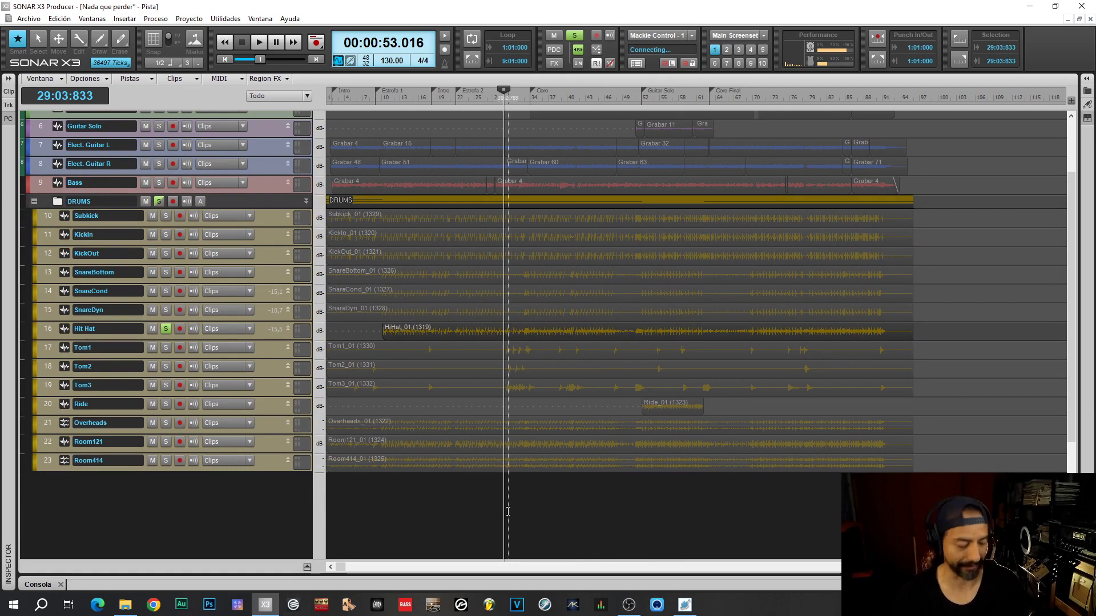
key(d)
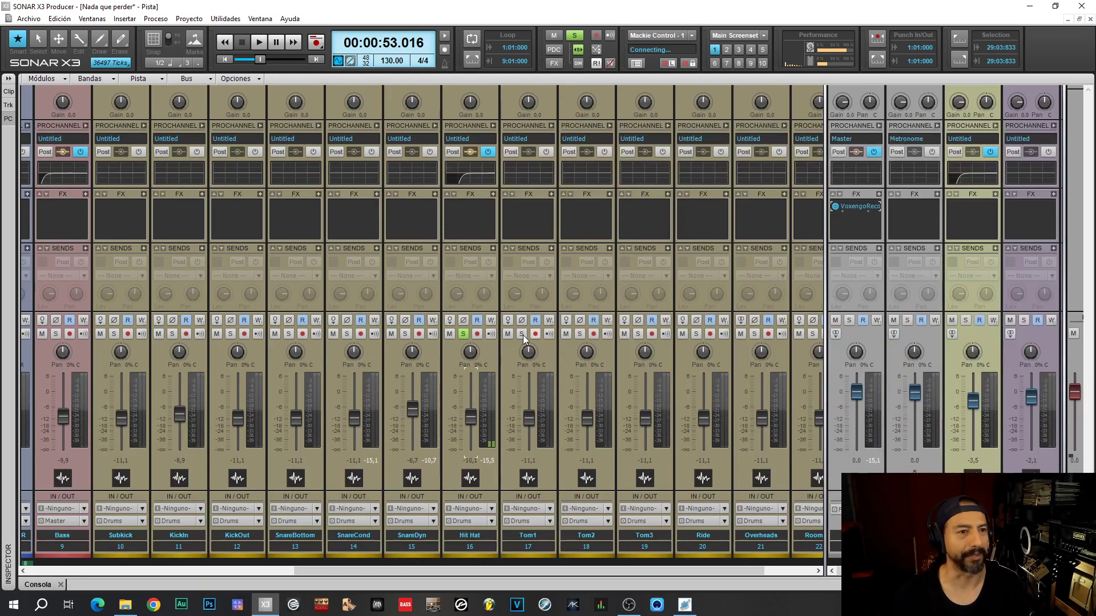
ctrl+click(521, 334)
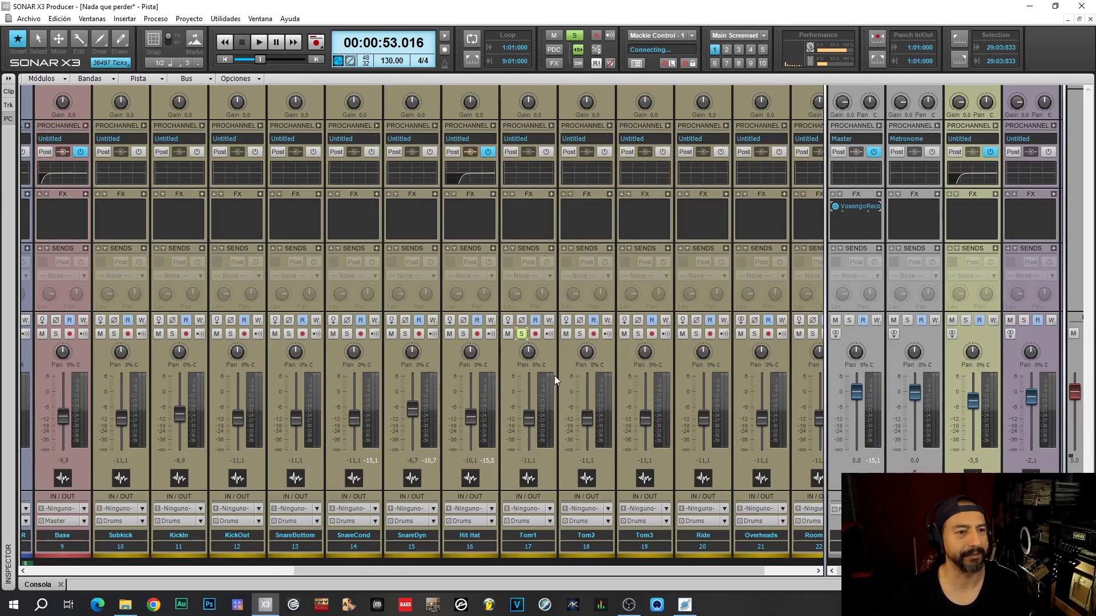
key(space)
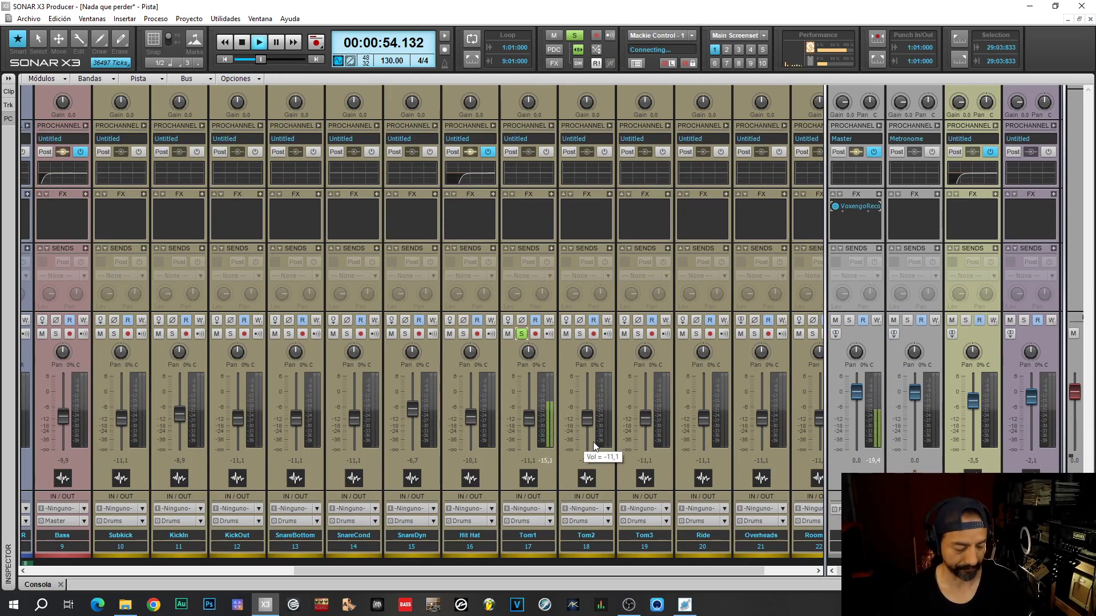
Switch the exclusive solo to Tom2 and replay it from the tom fill near measure 30, checking its clips in the track view
key(d)
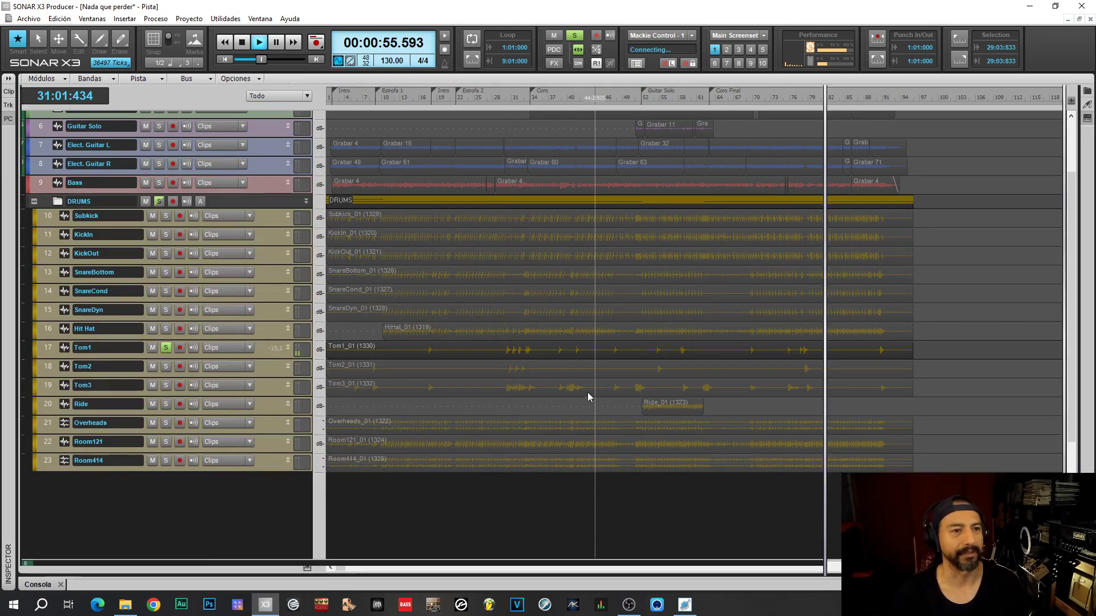
key(d)
ctrl+click(579, 333)
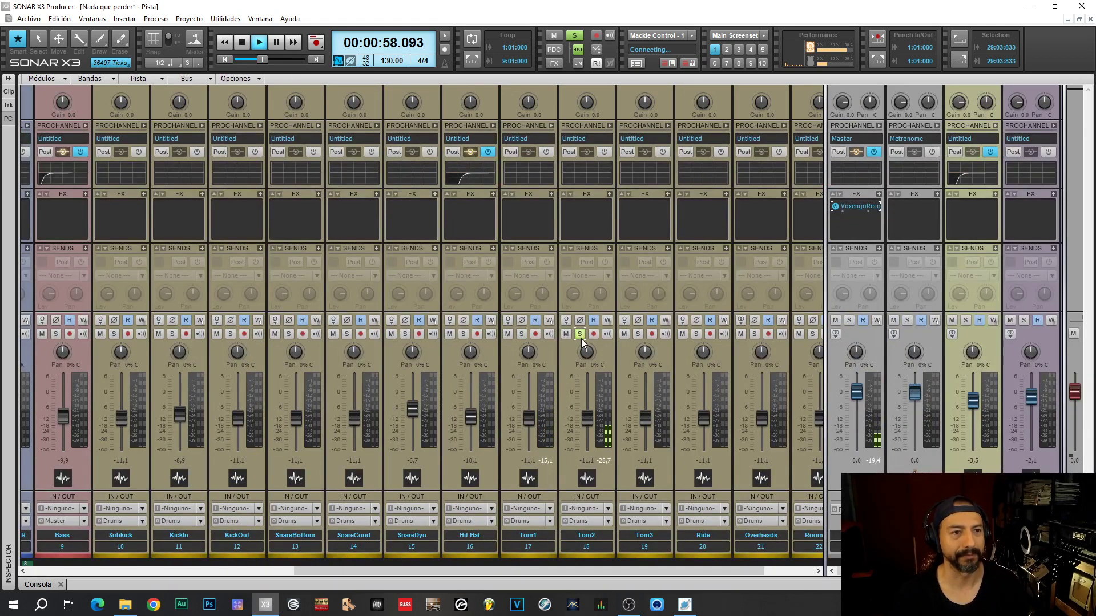
key(d)
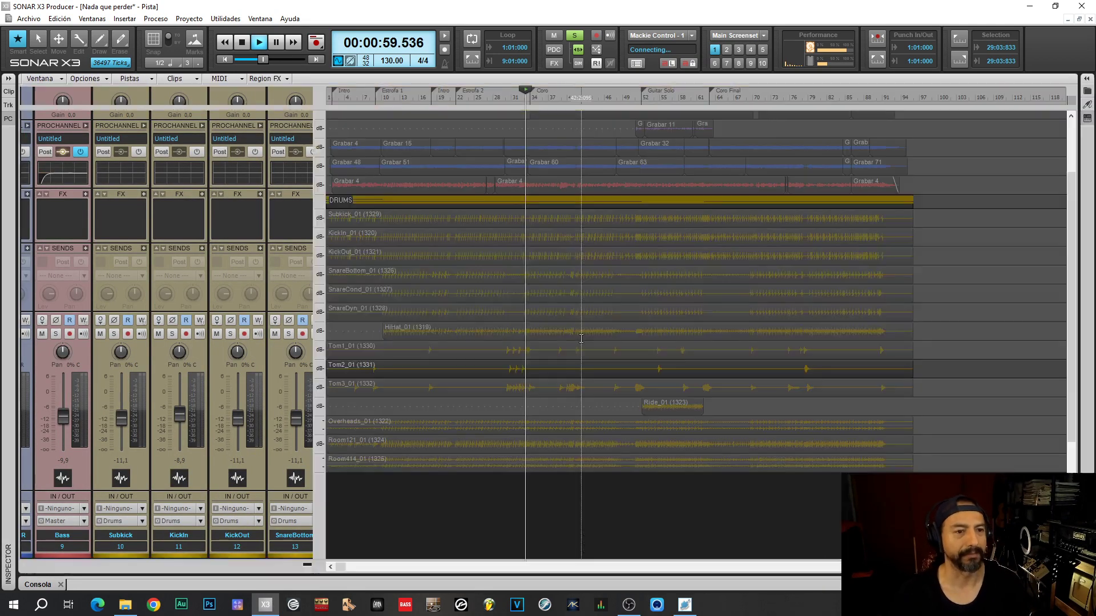
key(d)
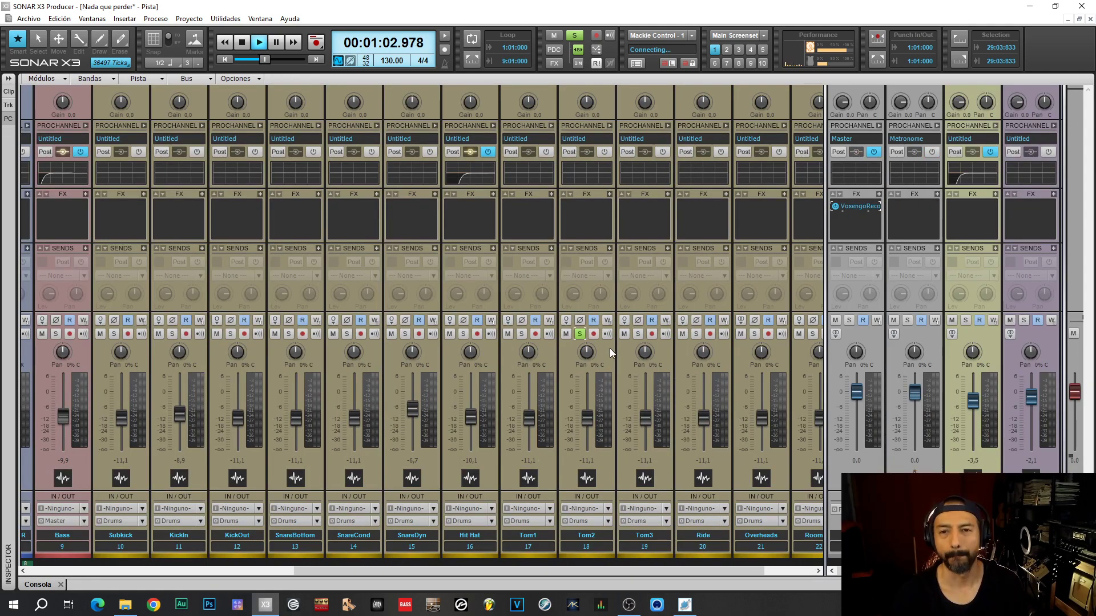
key(d)
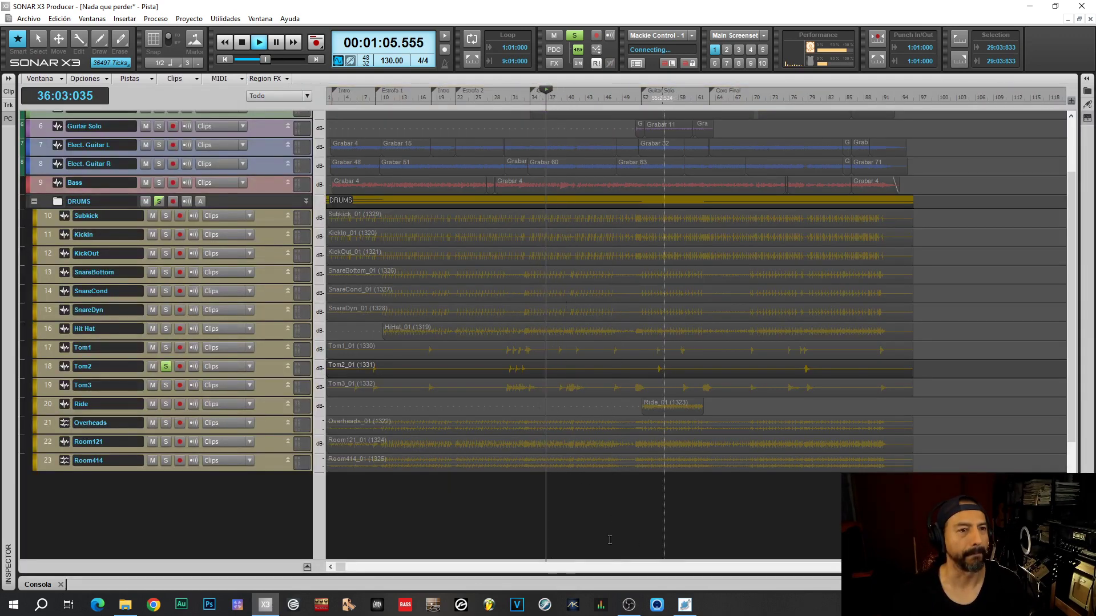
click(511, 511)
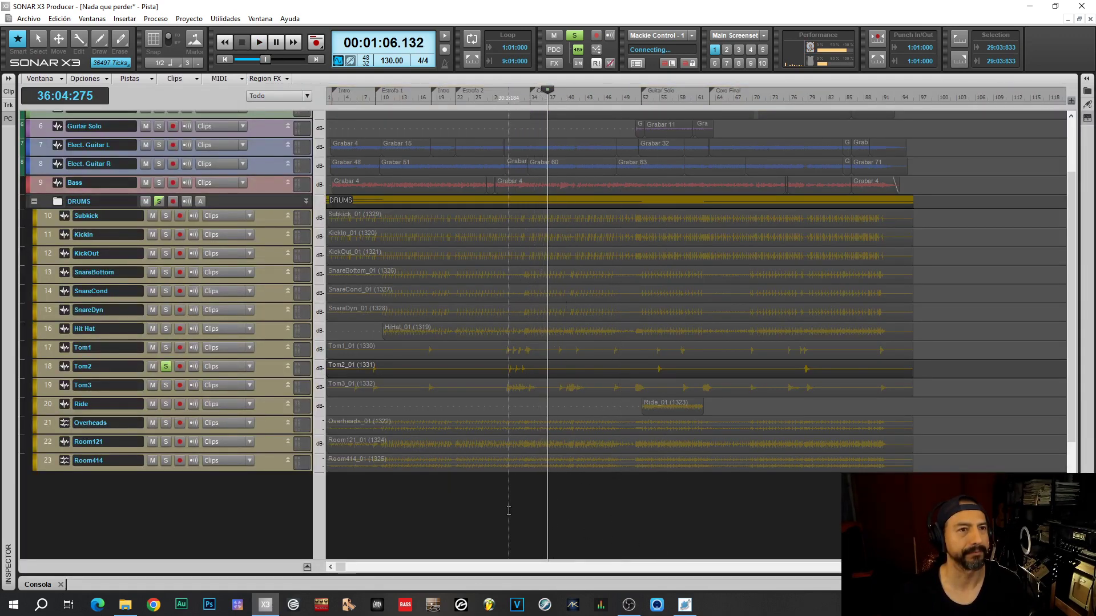
key(space)
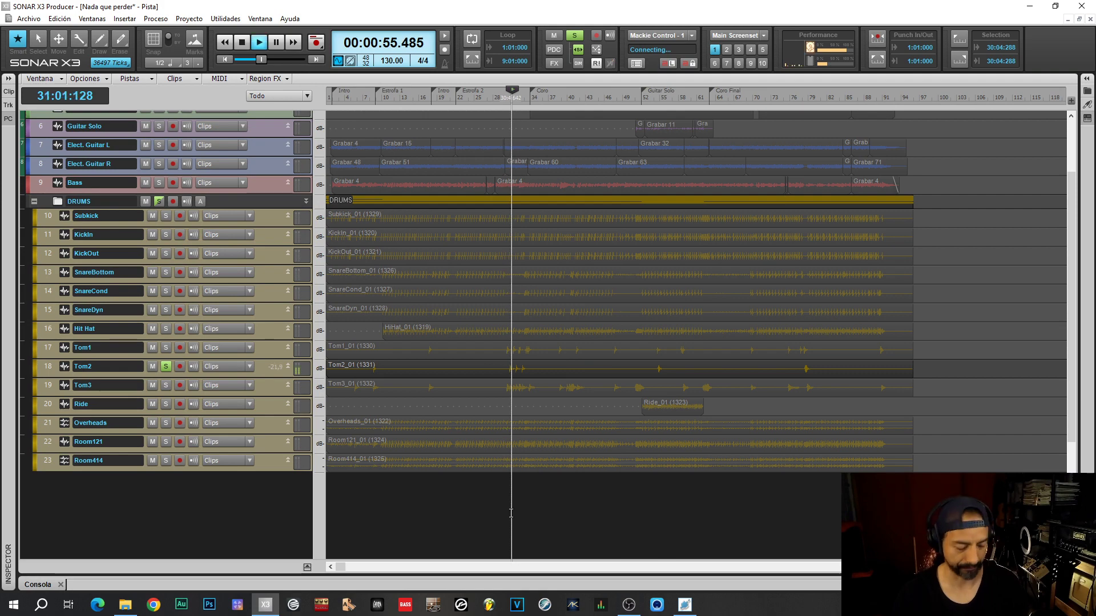
key(alt+2)
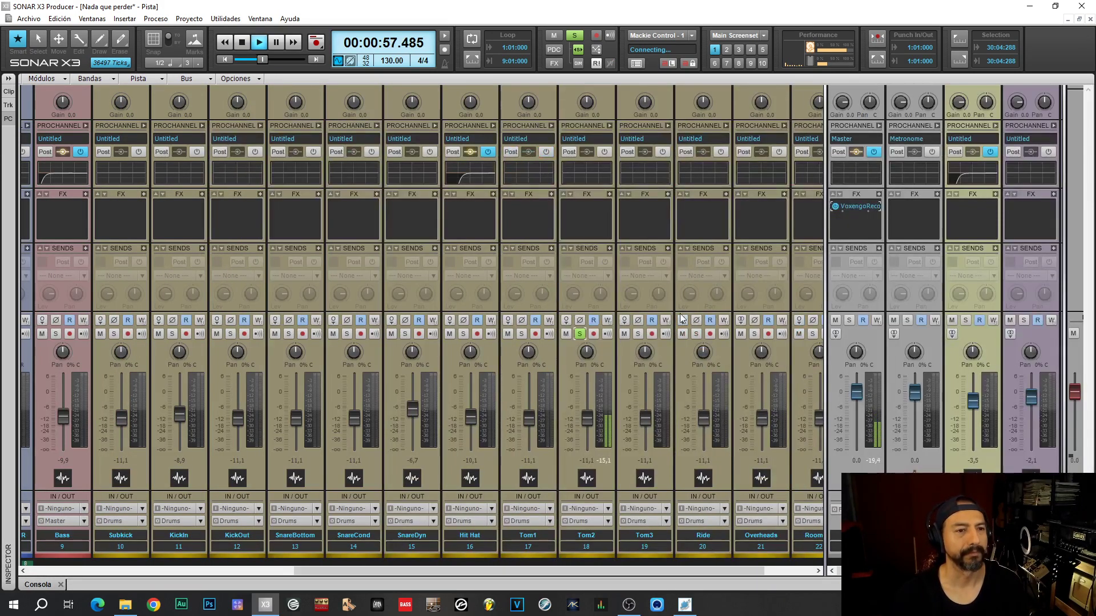
Solo Tom1, Tom2 and Tom3 together and play them from the tom fill at measure 29
click(639, 334)
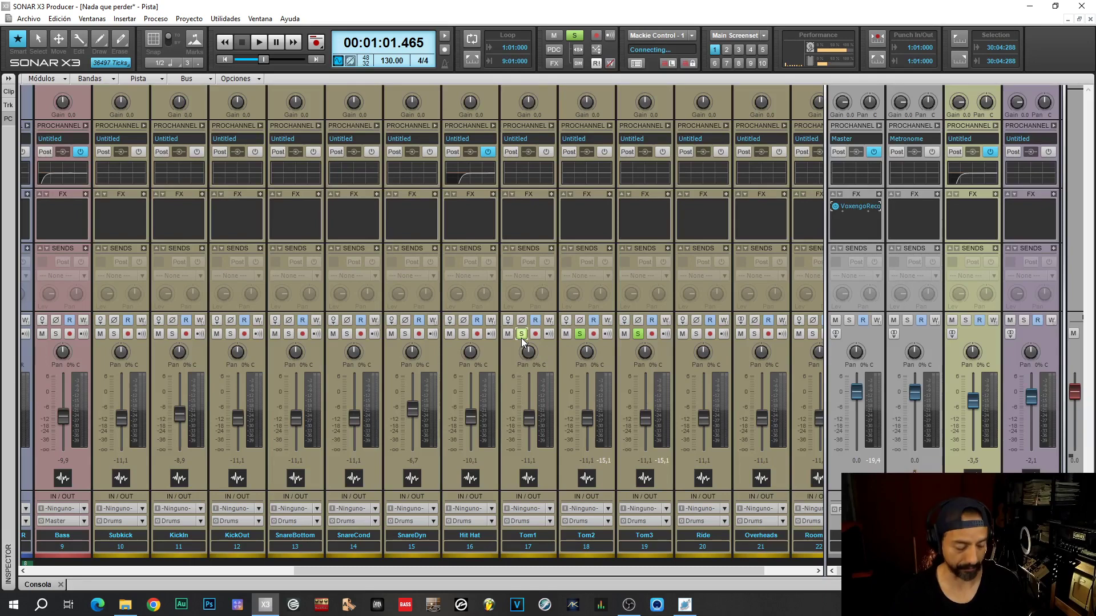
key(d)
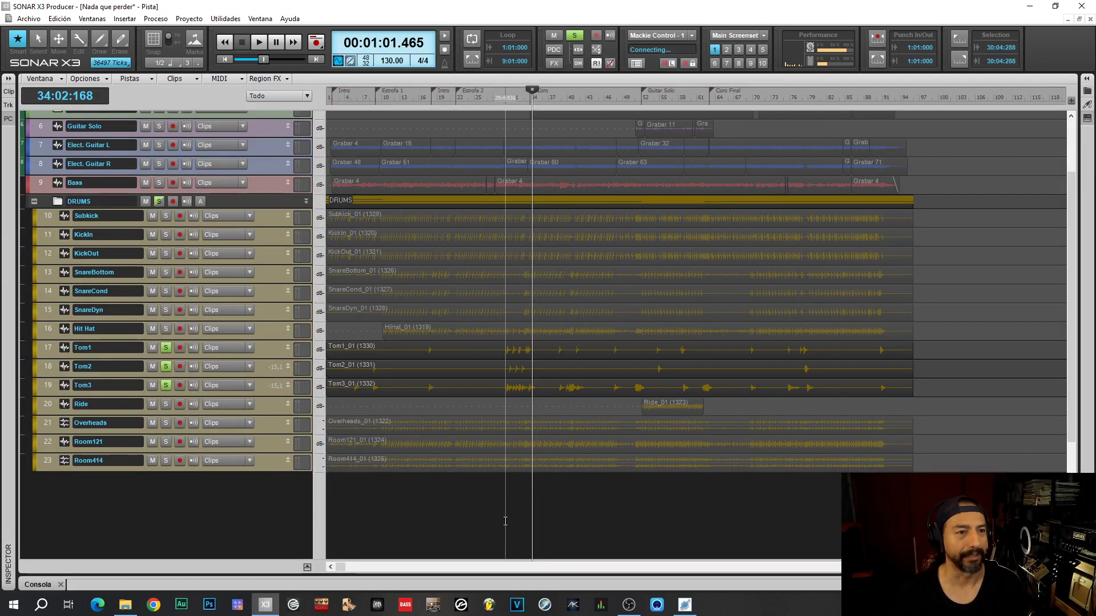
click(505, 519)
key(d)
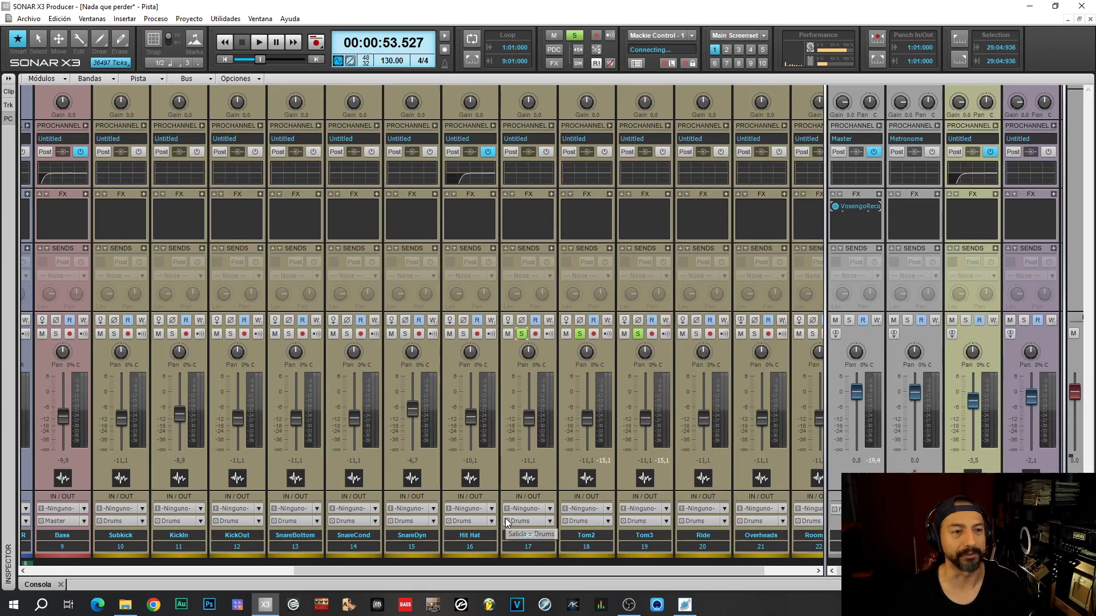
key(space)
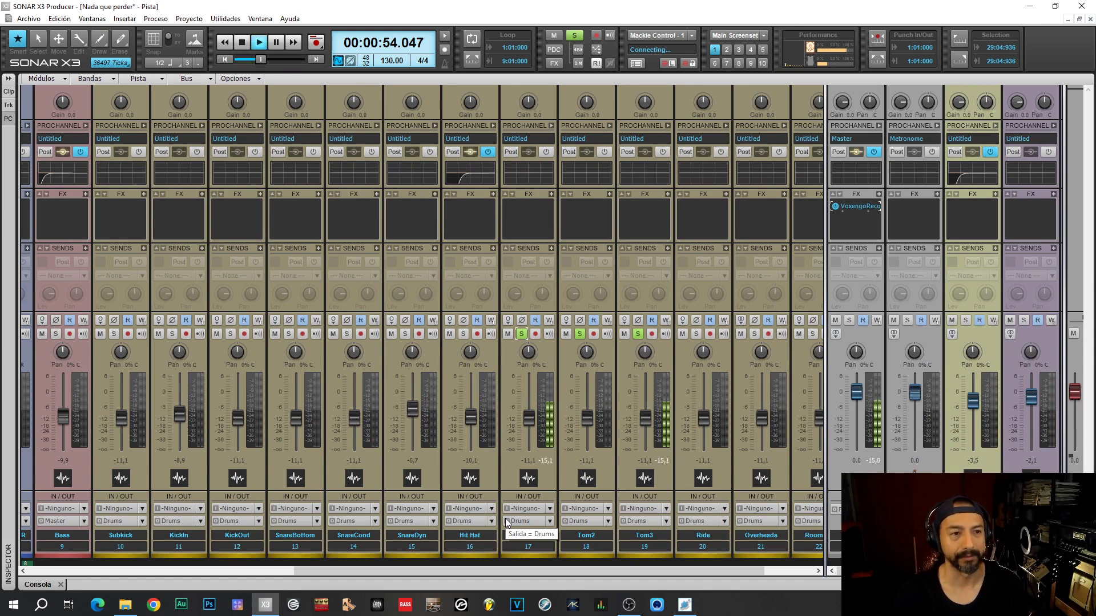
Raise the Tom1 volume to -8.9 dB and Tom2 to -9.0 dB, and save the project
drag(529, 419, 587, 415)
key(ctrl+s)
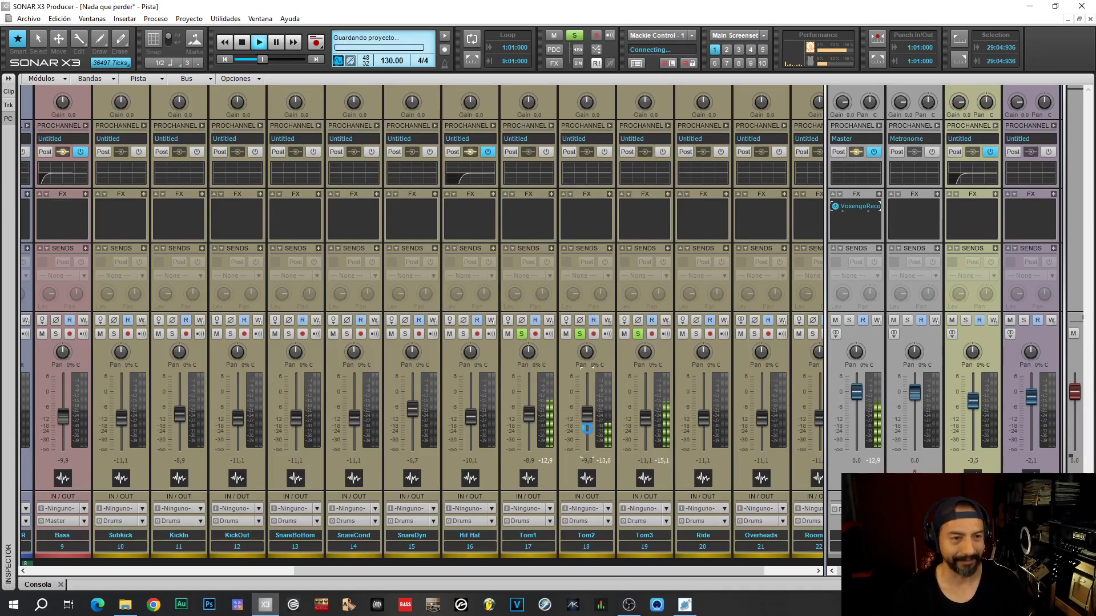
Pan Tom2 about 39% right and Tom3 about 99% right, and replay the three toms from measure 30
drag(643, 351, 645, 342)
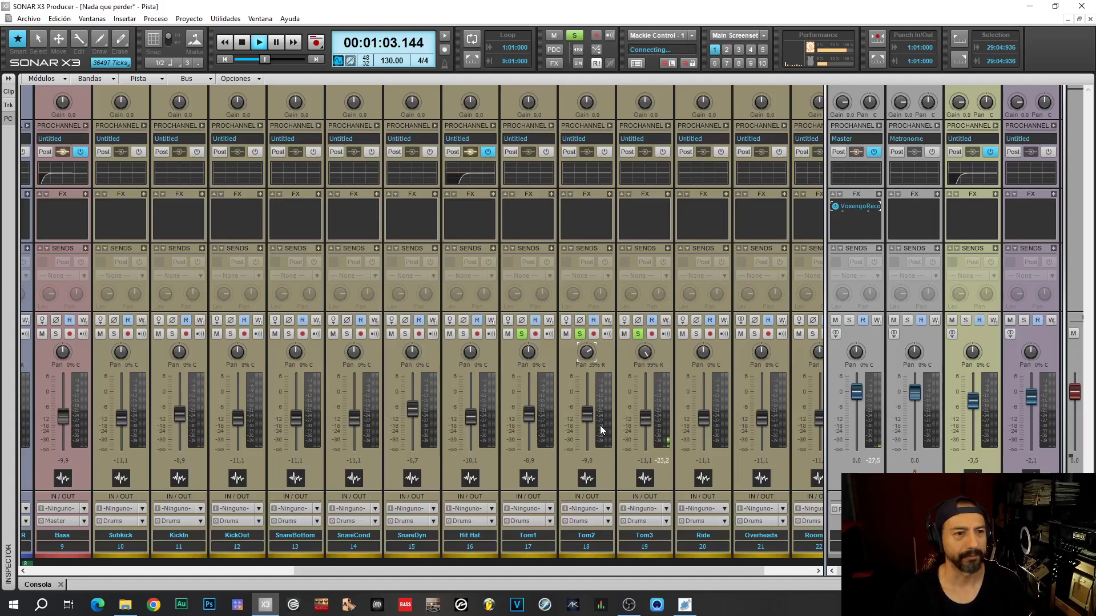
key(d)
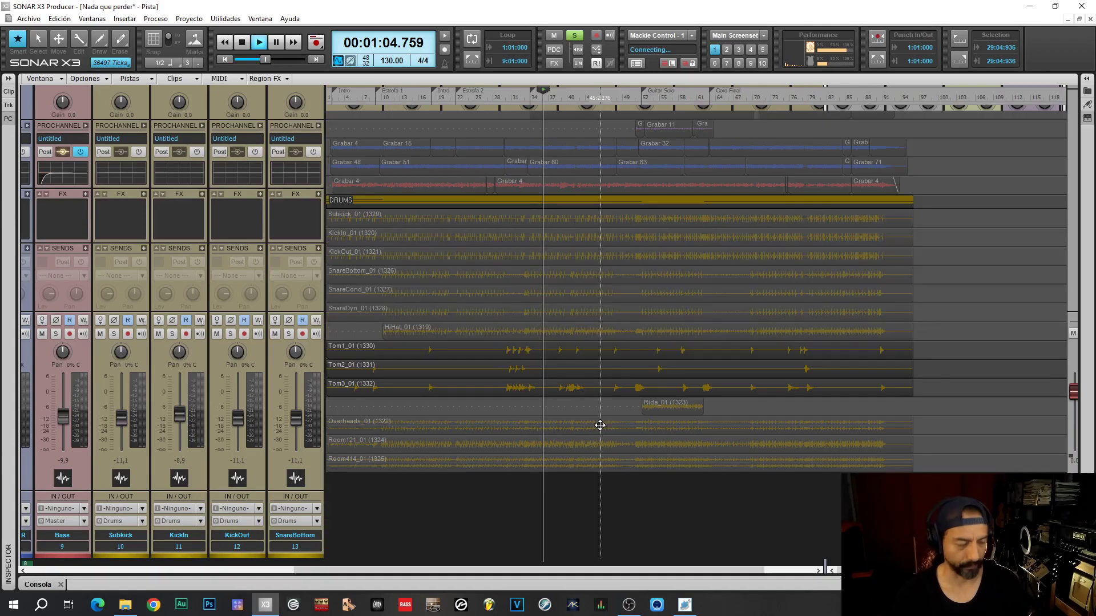
click(508, 501)
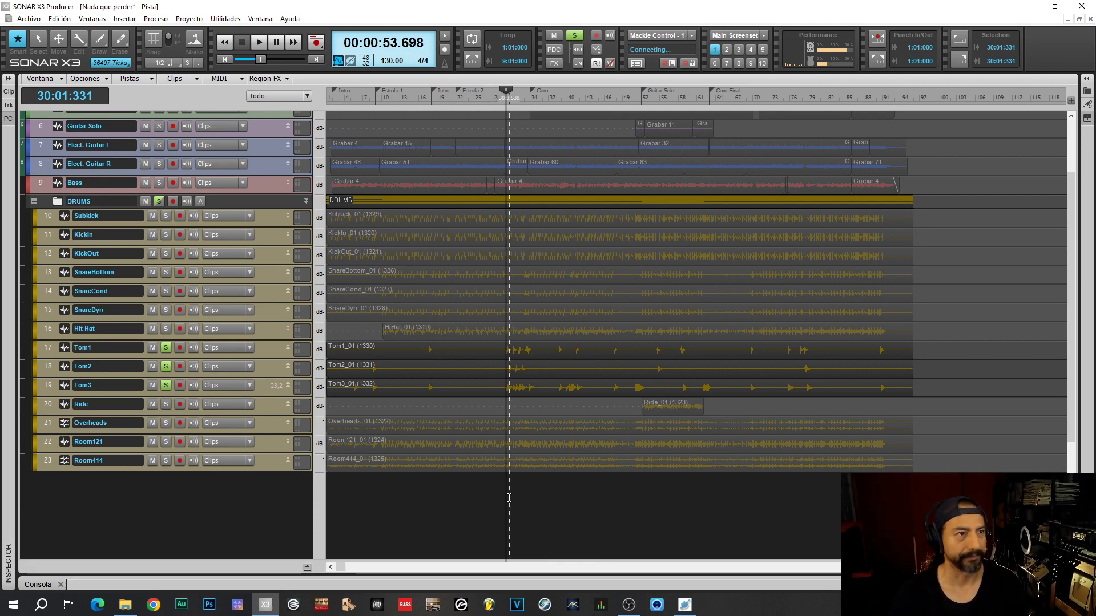
key(space)
key(d)
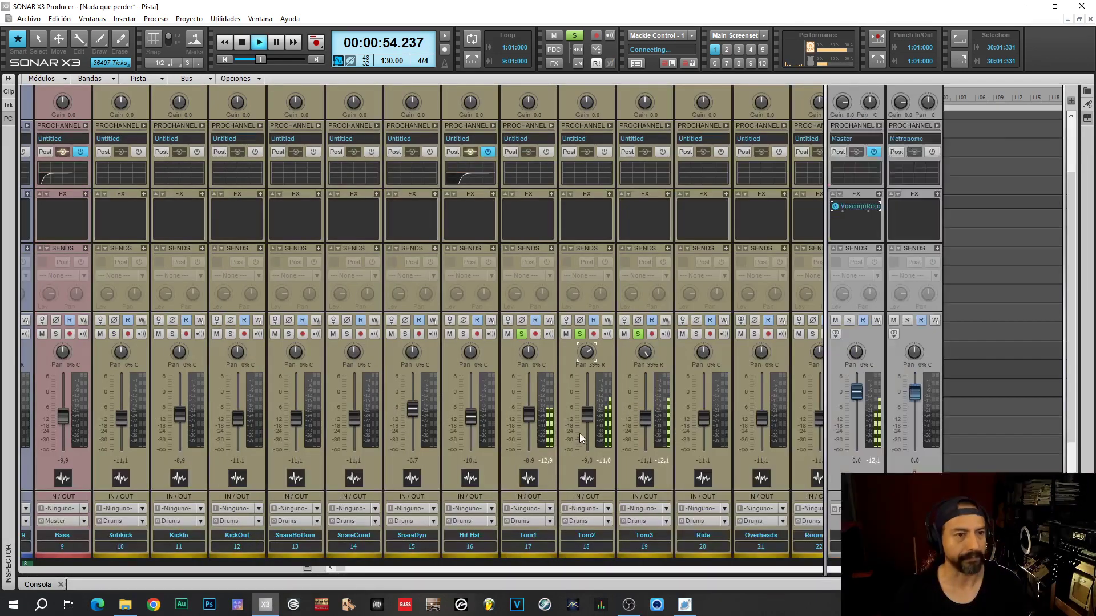
Raise Tom1 to -7.0 dB and Tom2 to -7.4 dB, and clear all solos to hear the full mix
drag(531, 421, 592, 421)
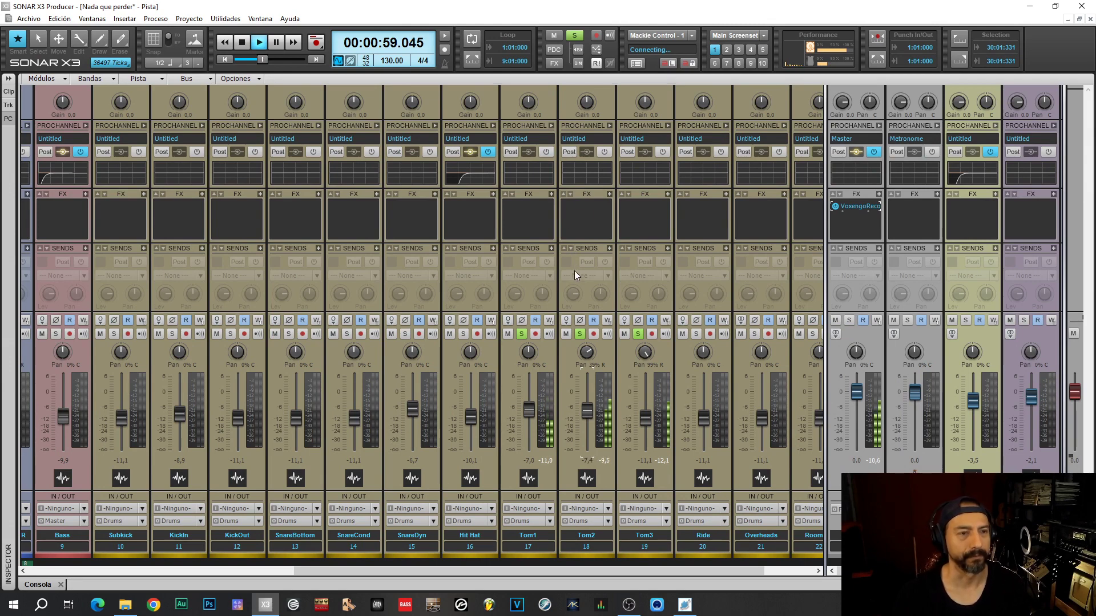
key(d)
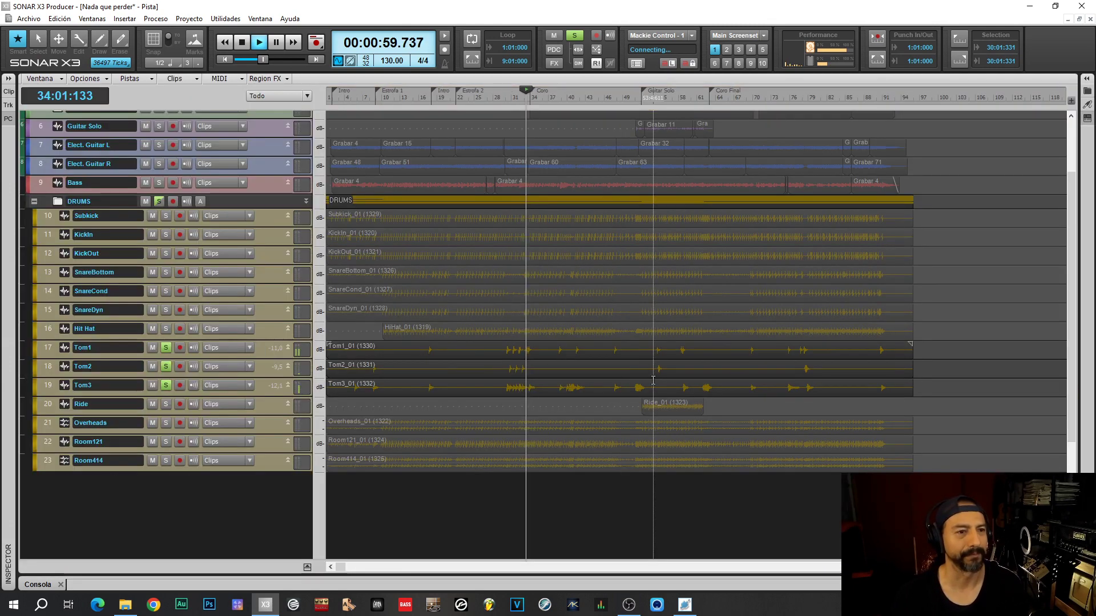
key(d)
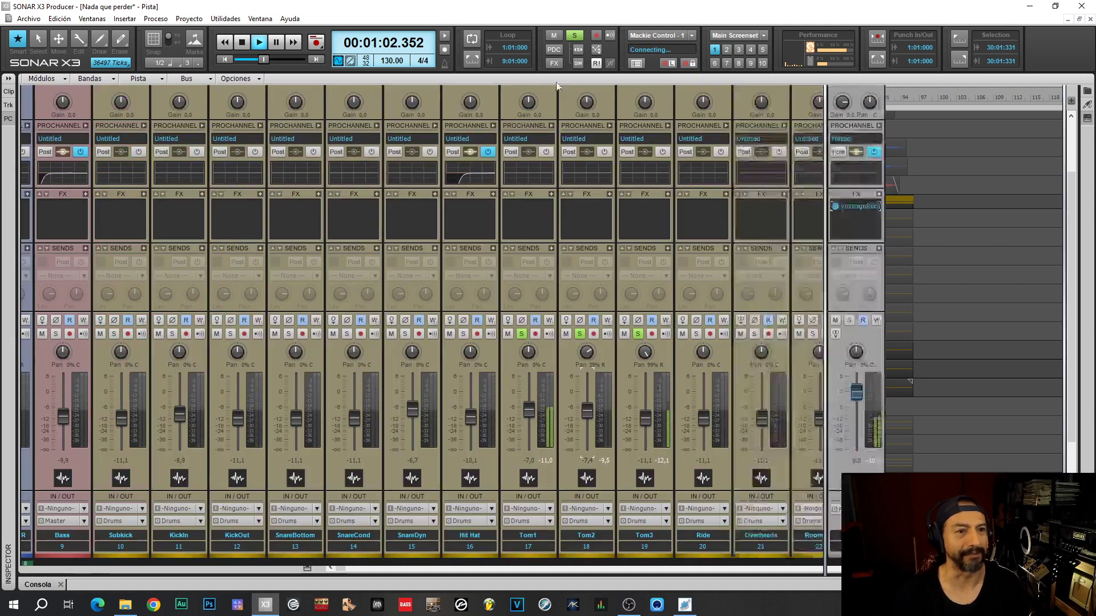
click(574, 38)
key(space)
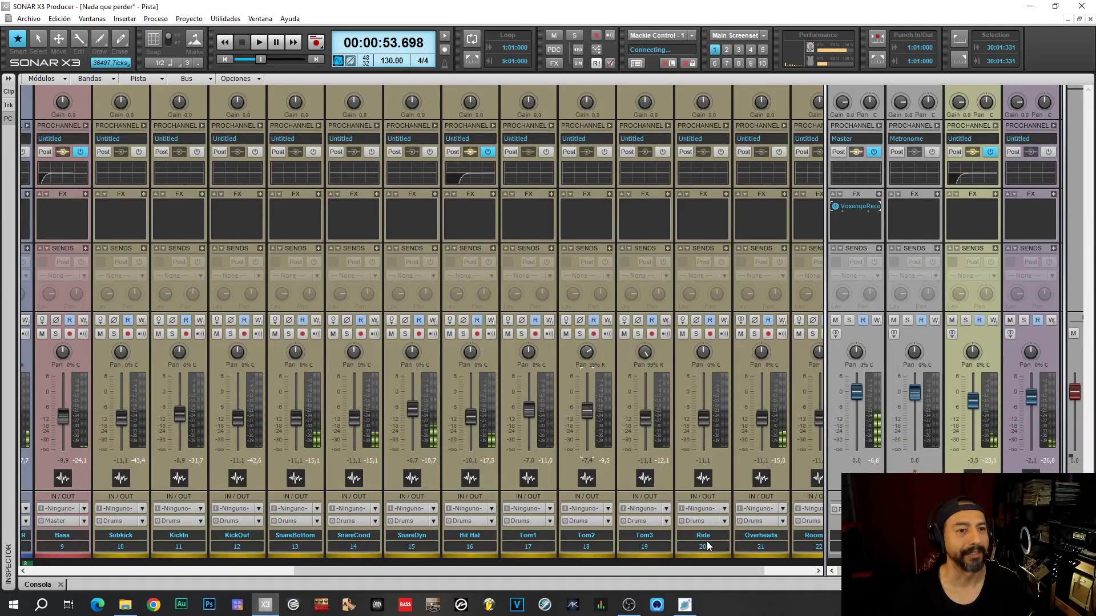
Solo only the Ride track and play it from its clip at measure 53
drag(623, 566, 683, 568)
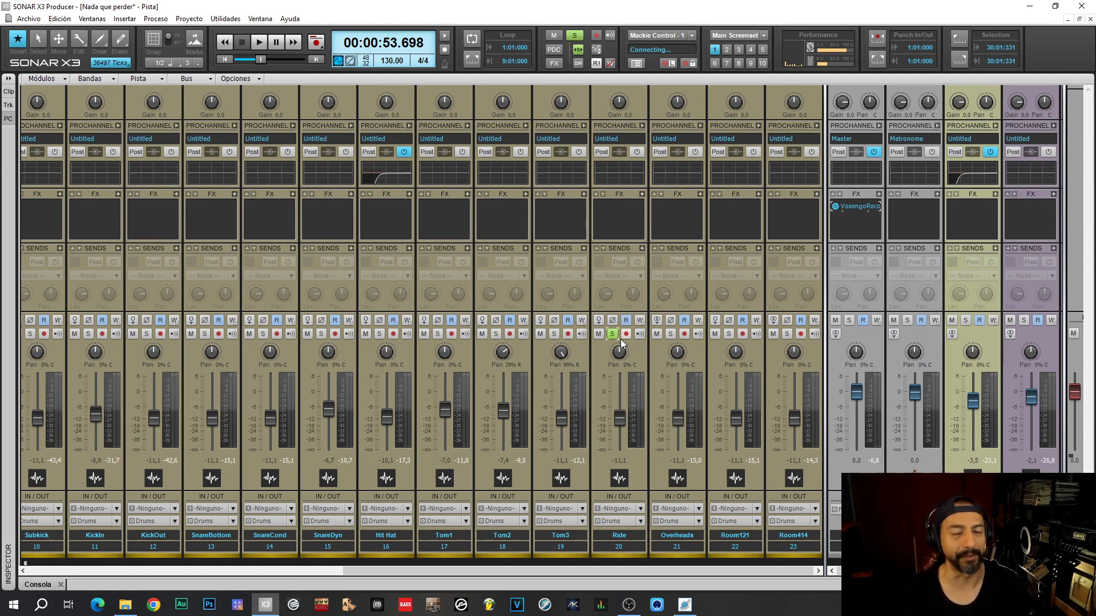
key(space)
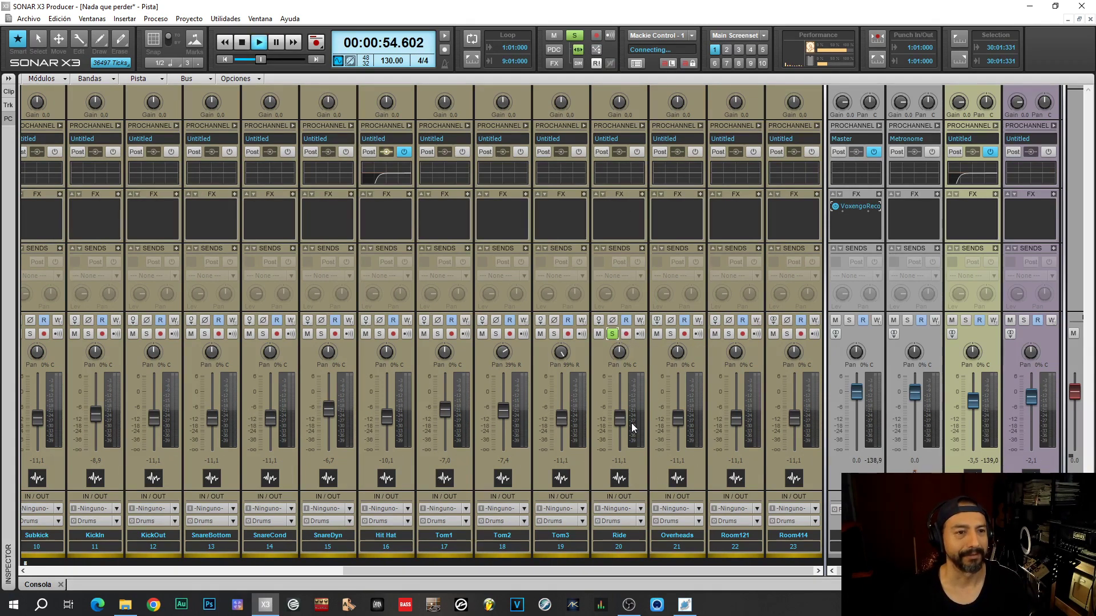
key(d)
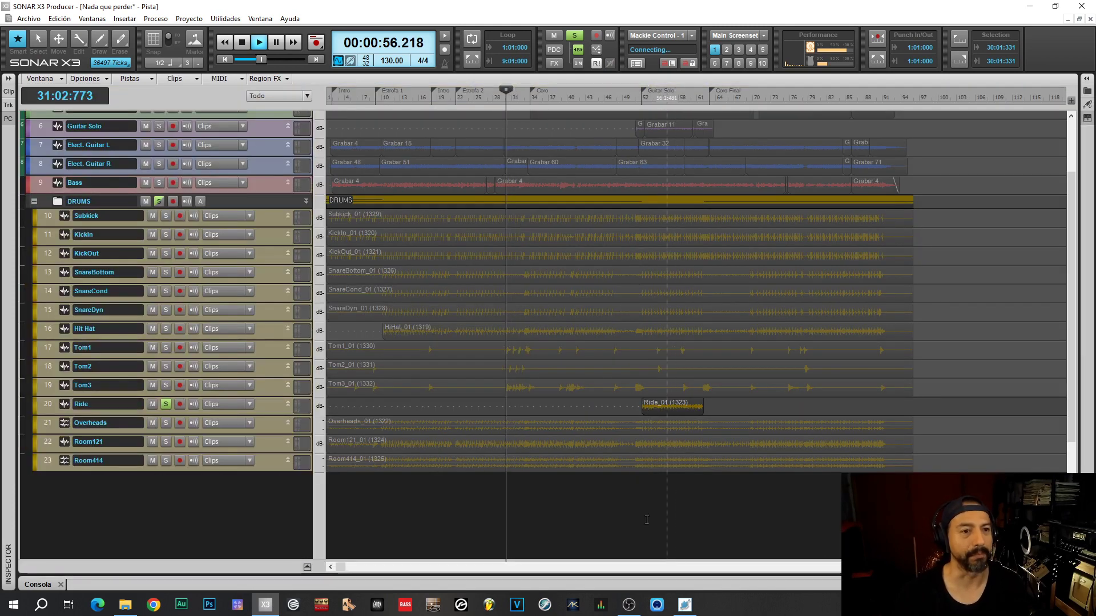
click(649, 521)
key(d)
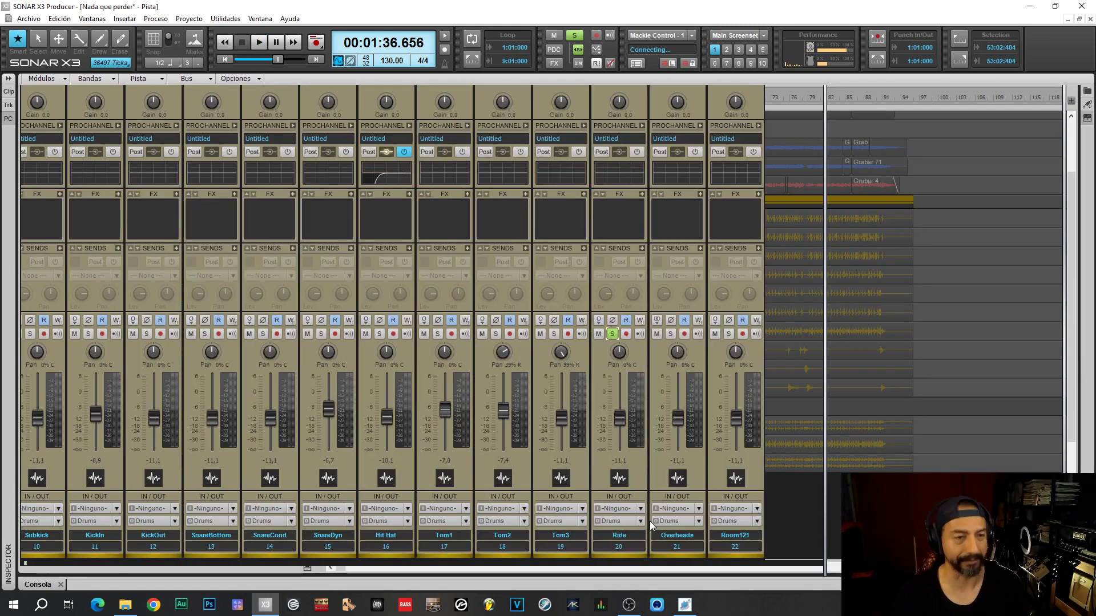
key(space)
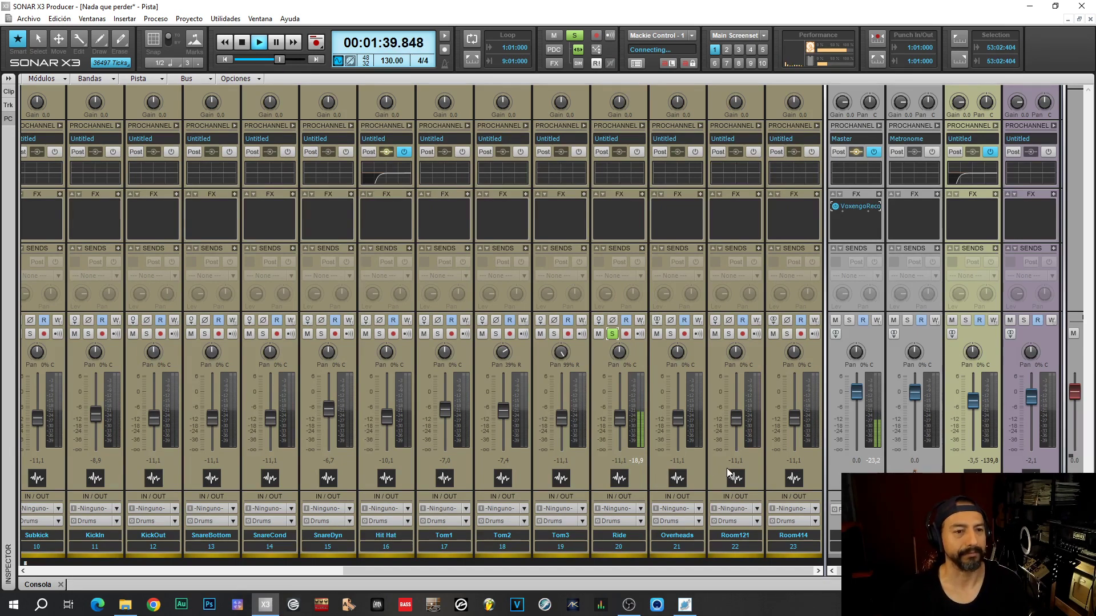
Solo the Overheads track and raise its volume to -6.1 dB
click(672, 333)
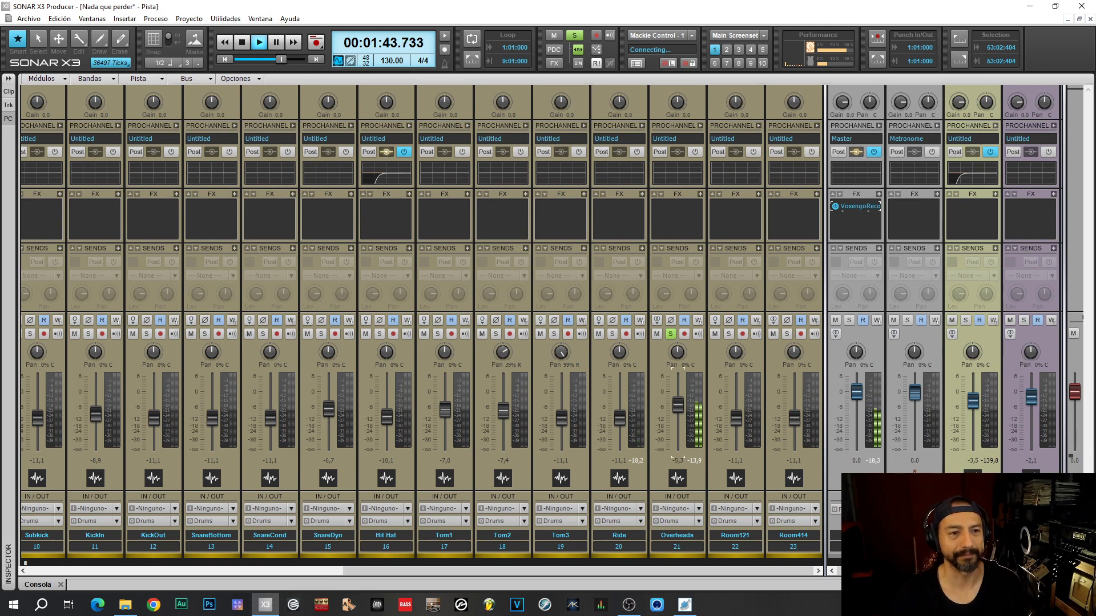
drag(678, 418, 678, 407)
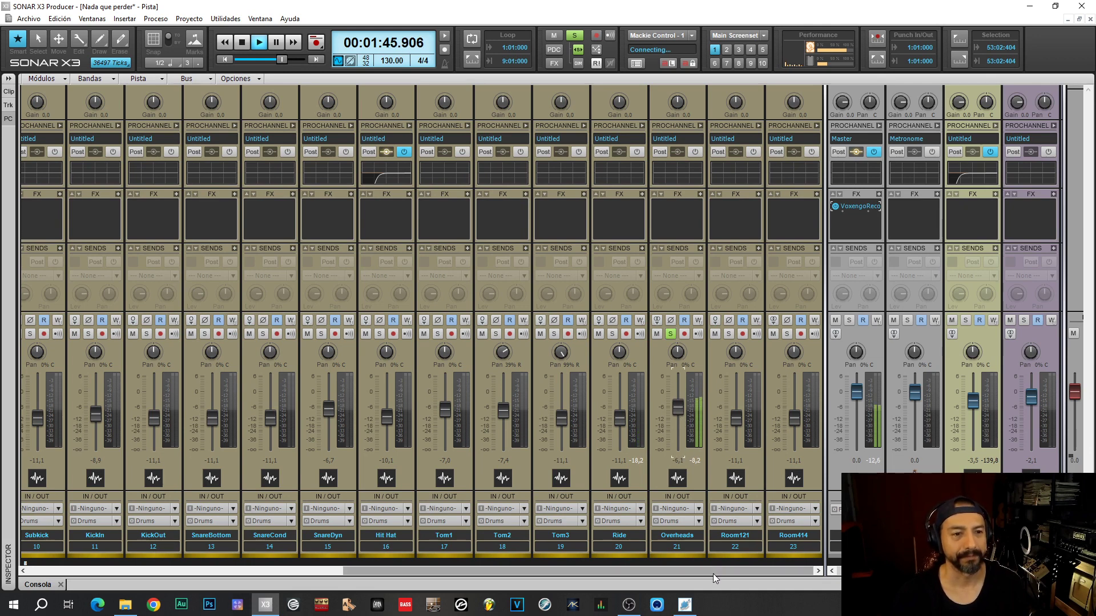
Solo only the Room121 track and play it from measure 53
key(space)
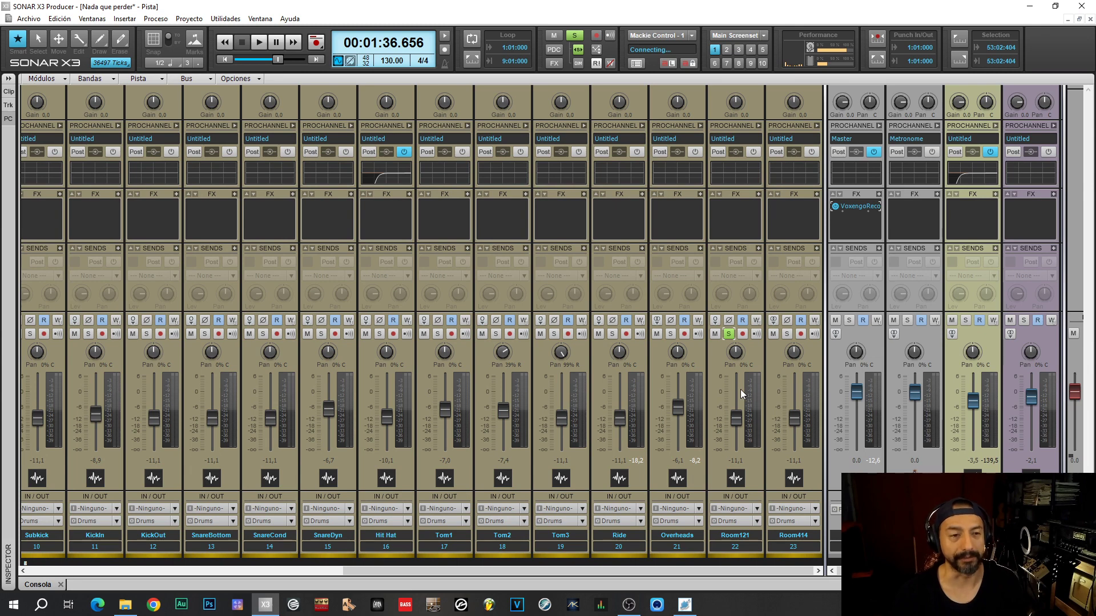
key(space)
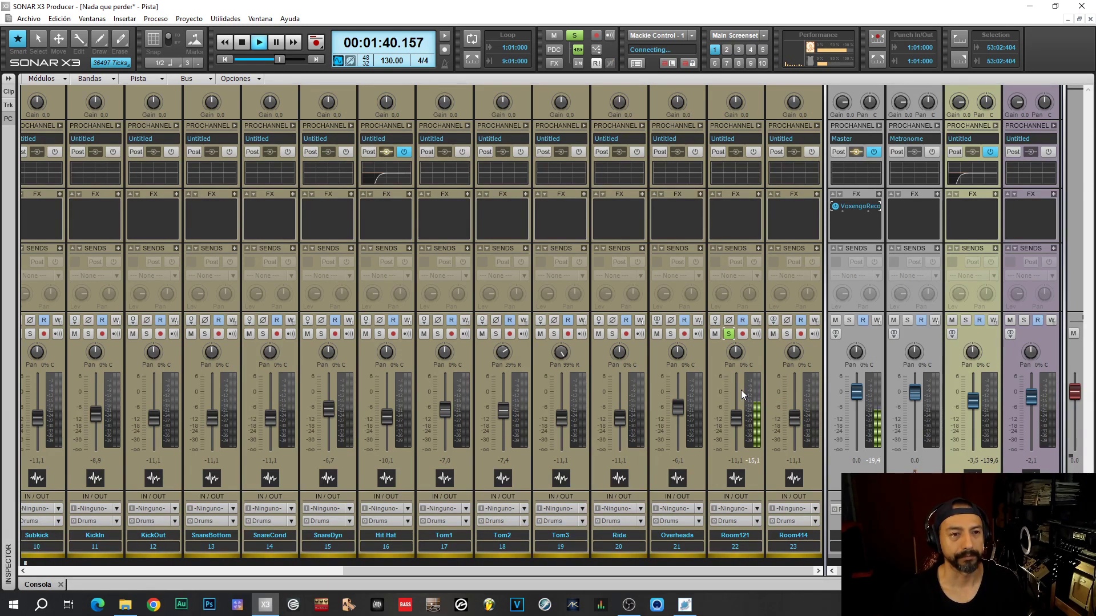
Listen to the Room414 track alone in solo with its solo cleared at the end, and save the project
click(786, 334)
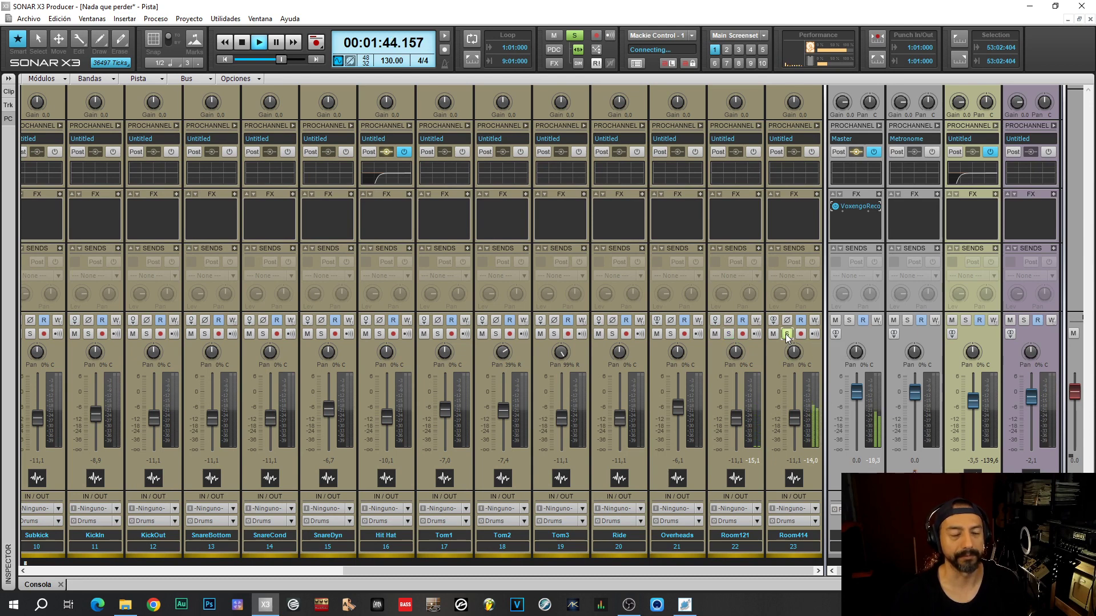
key(space)
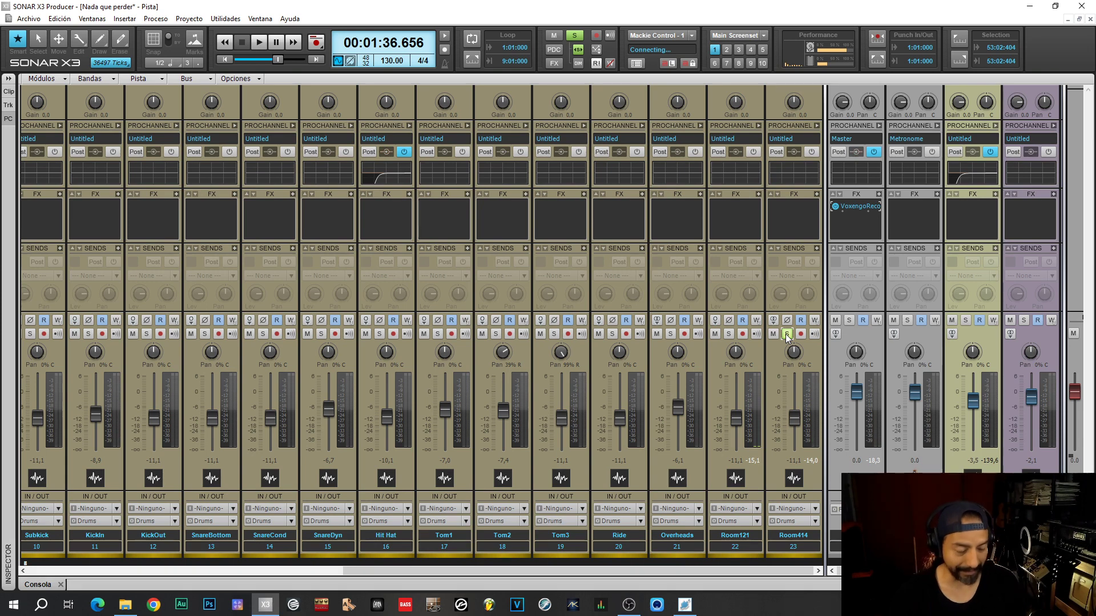
key(ctrl+s)
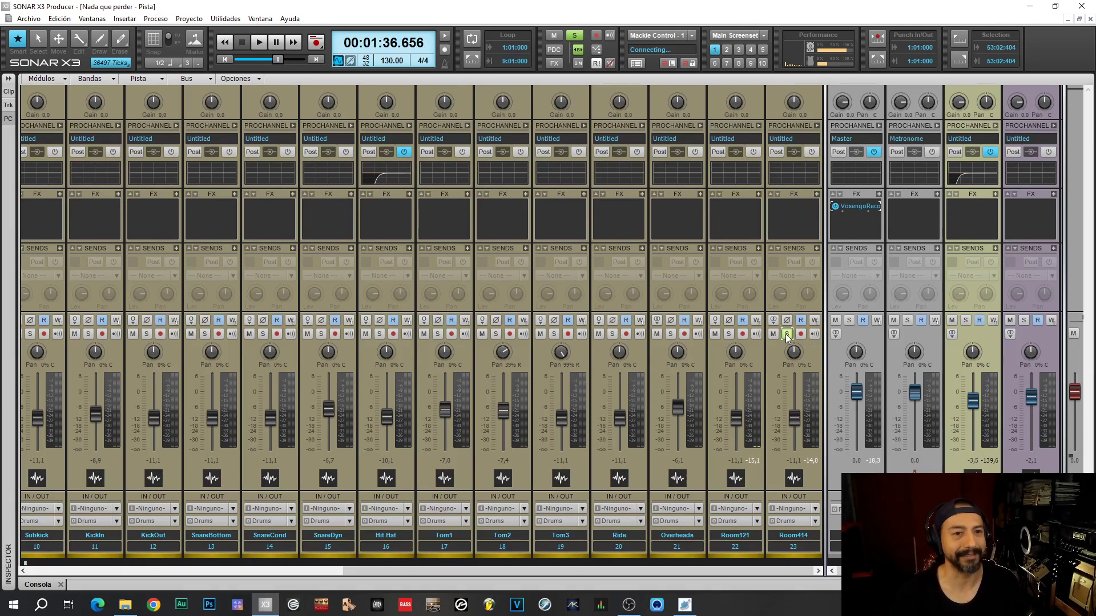
click(785, 334)
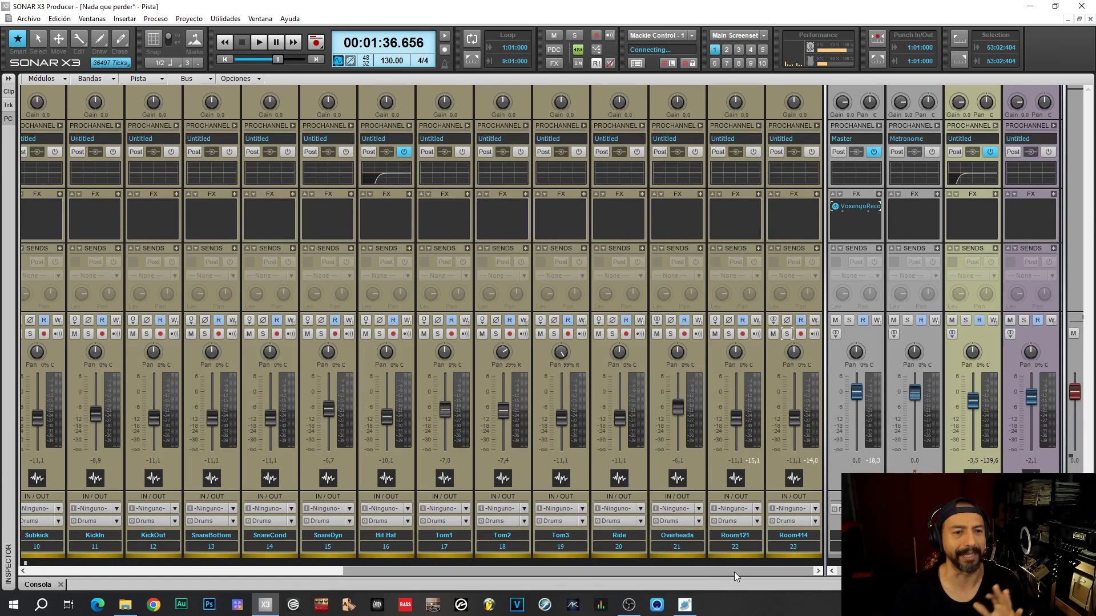
Widen the console's bus section and listen to the Drums bus in solo, clearing its solo at the end
mouse_move(734, 572)
mouse_down()
mouse_move(673, 570)
mouse_move(742, 568)
mouse_up()
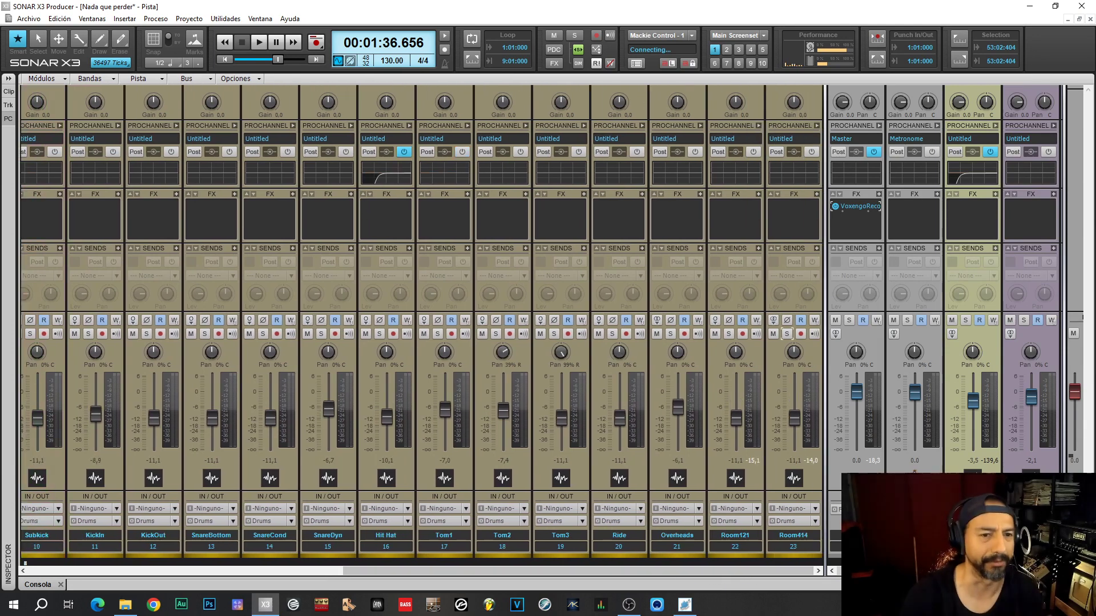
drag(826, 395, 597, 419)
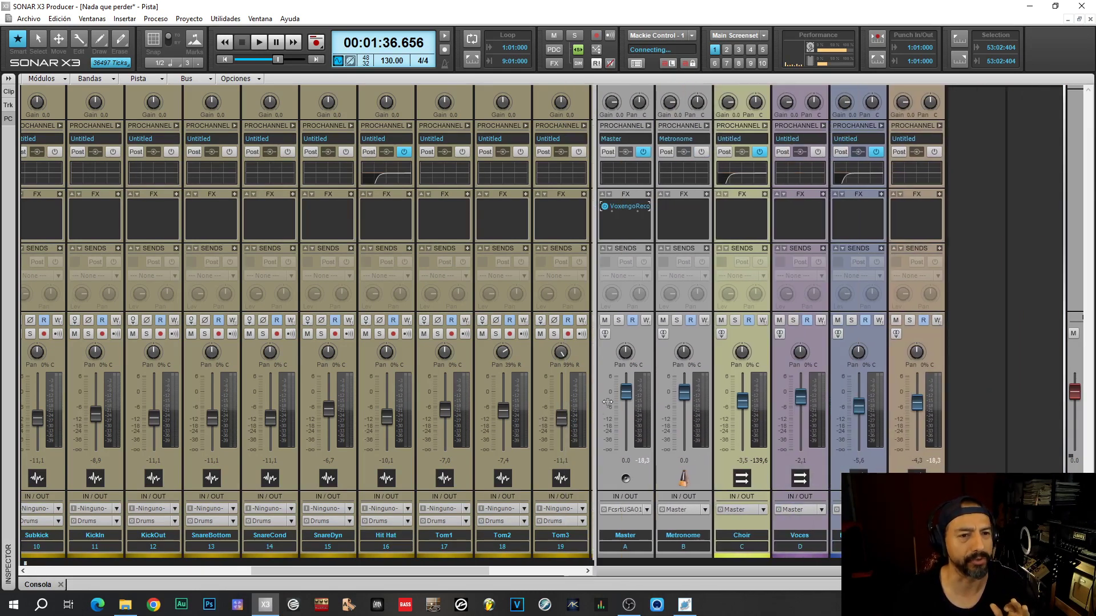
click(911, 320)
key(space)
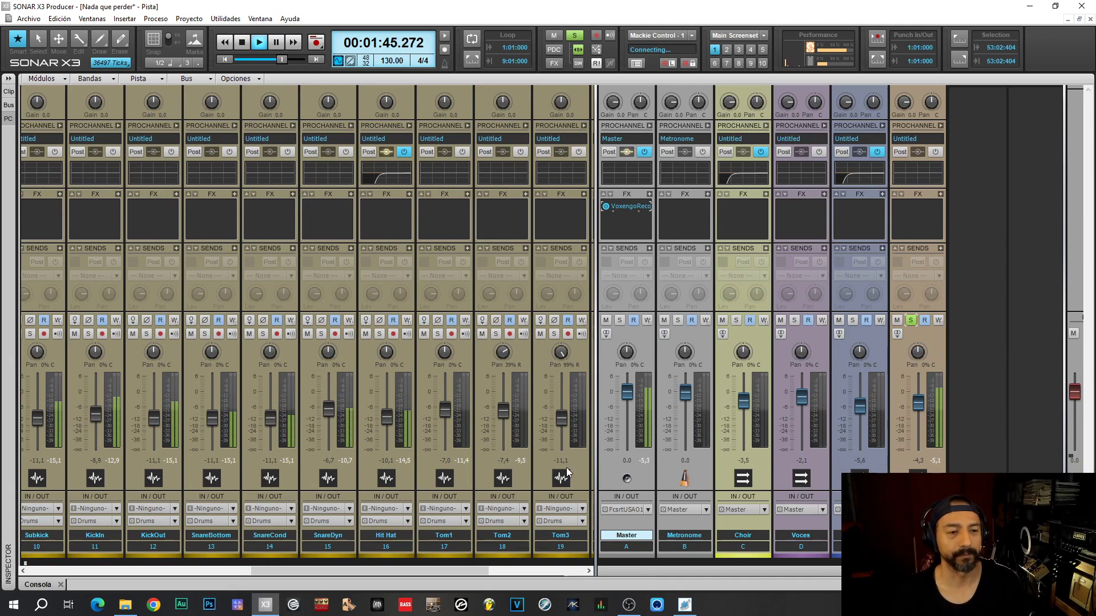
key(space)
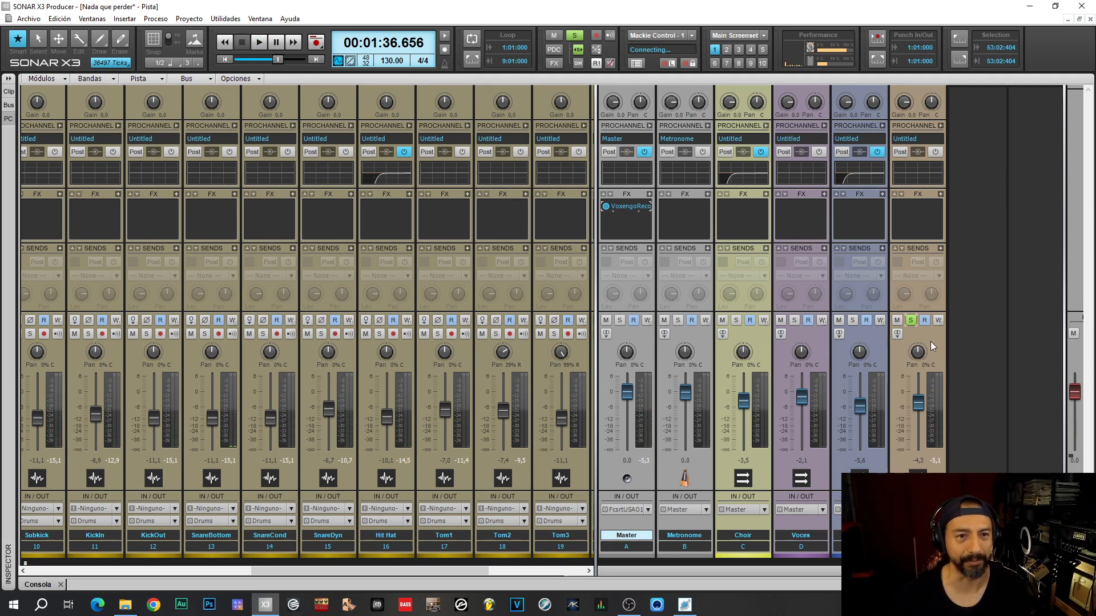
click(911, 320)
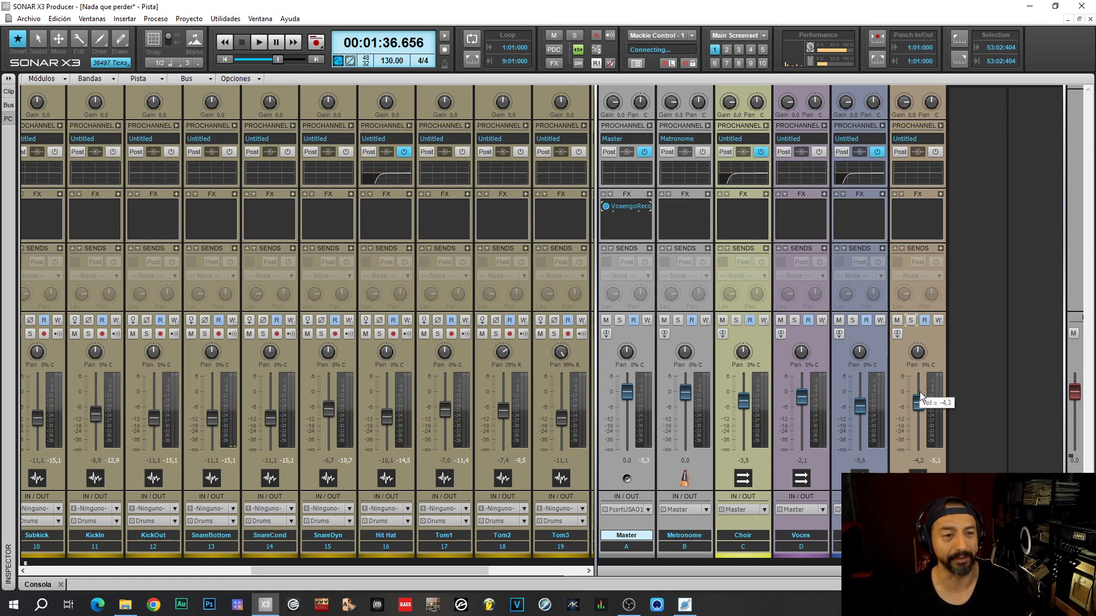
Lower the Drums bus to -6.5 dB while the full mix plays, and save the project
key(space)
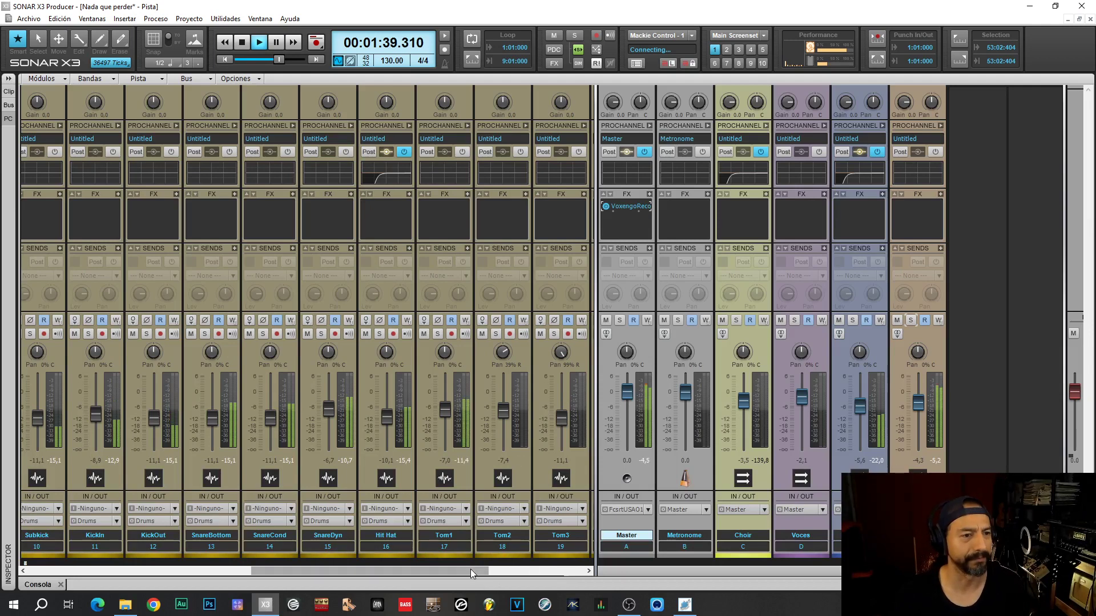
drag(470, 569, 350, 586)
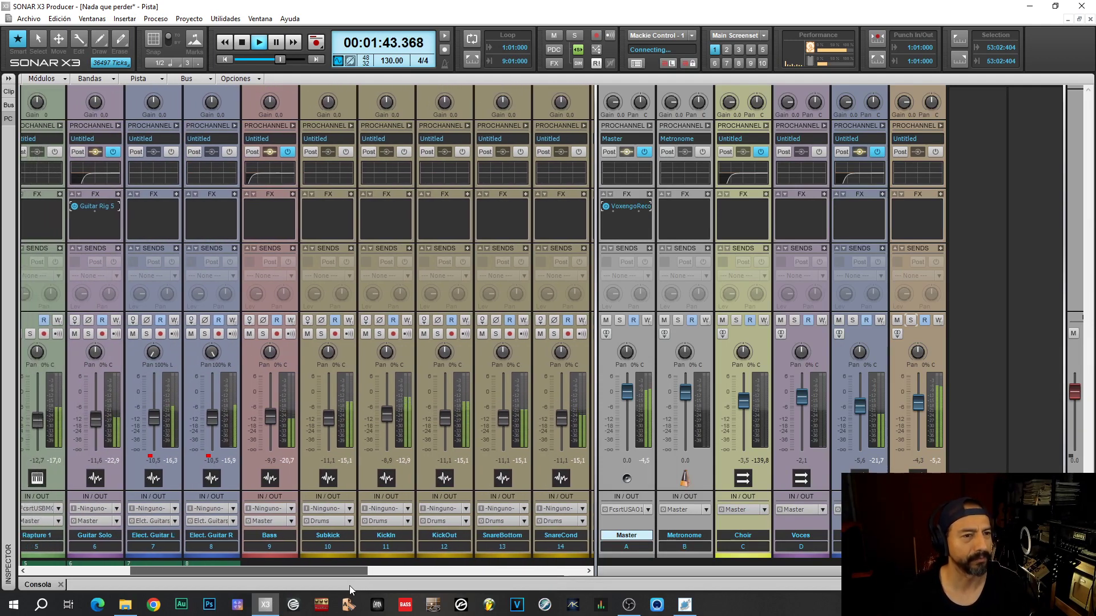
drag(925, 406, 925, 413)
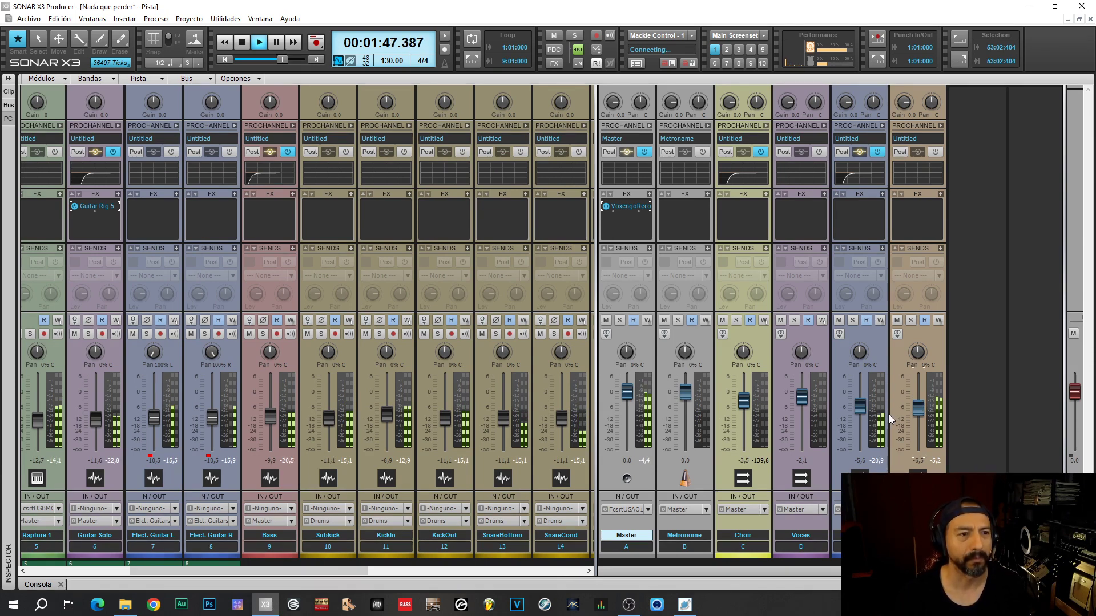
key(ctrl+s)
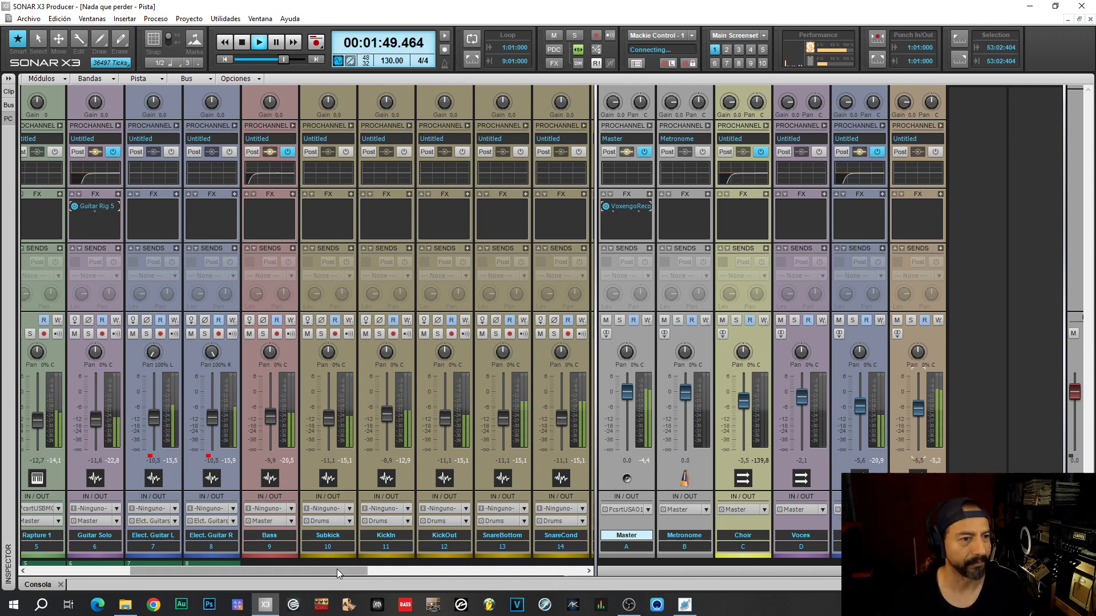
drag(336, 570, 316, 576)
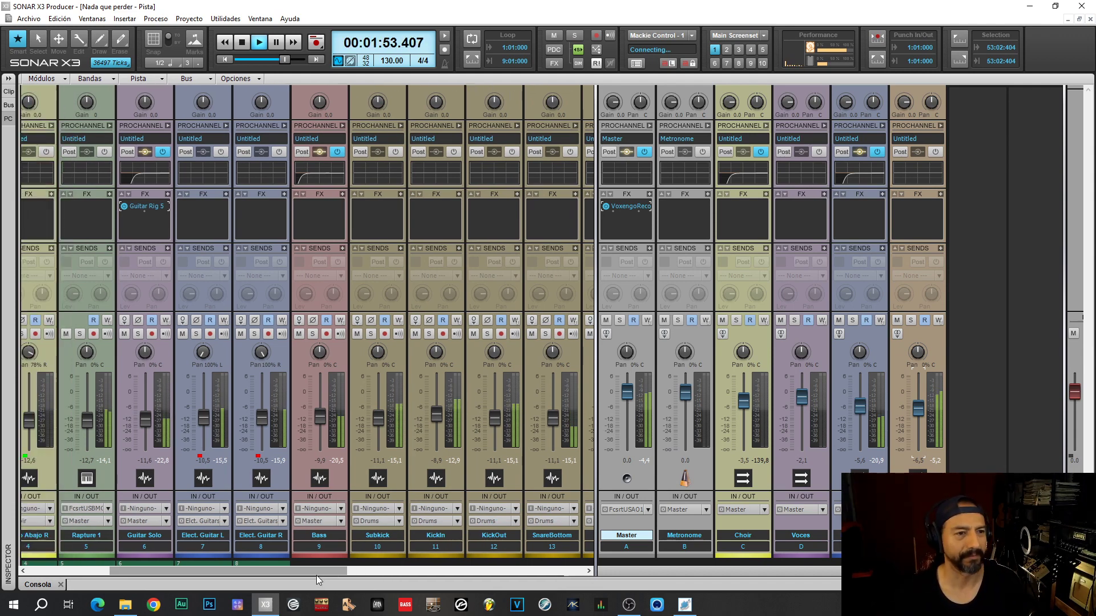
key(space)
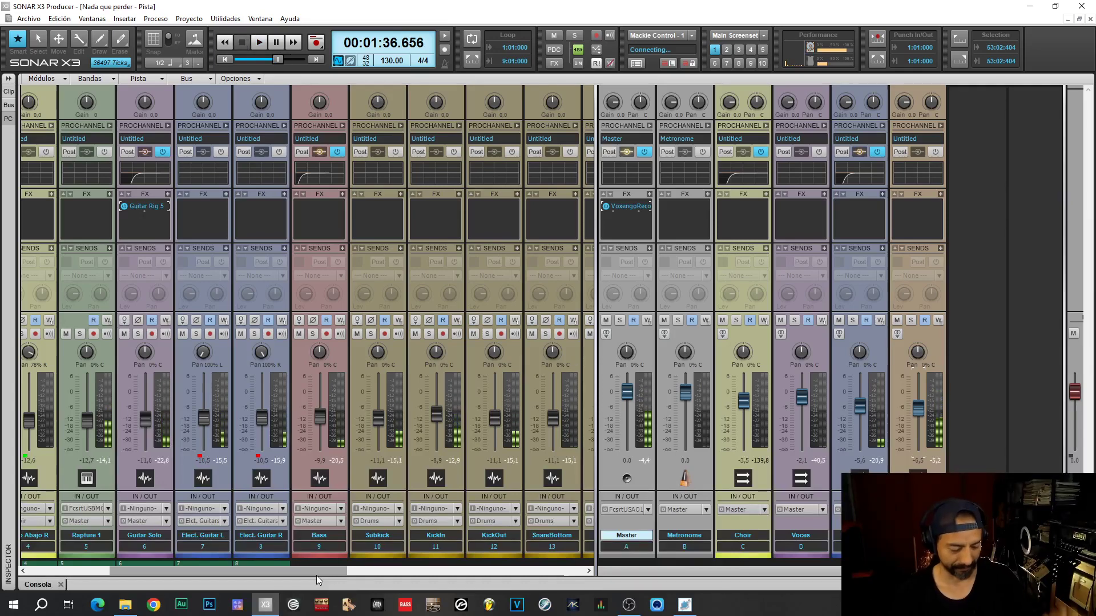
Enlarge the Guitar Solo track in the track view and play the mix from measure 50, just before its clip
key(d)
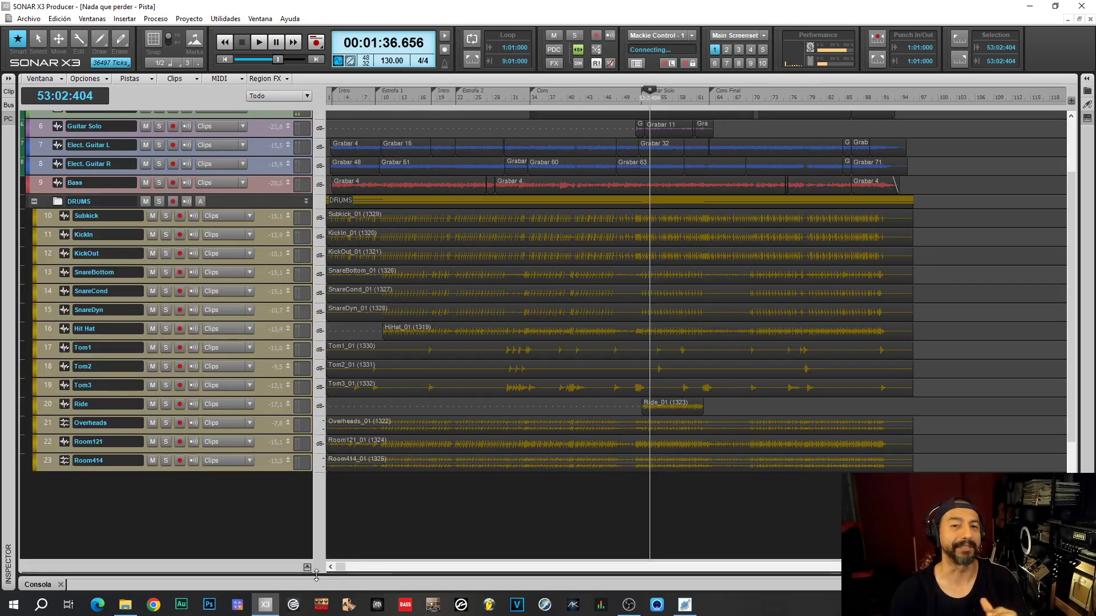
scroll(451, 223, up, 5)
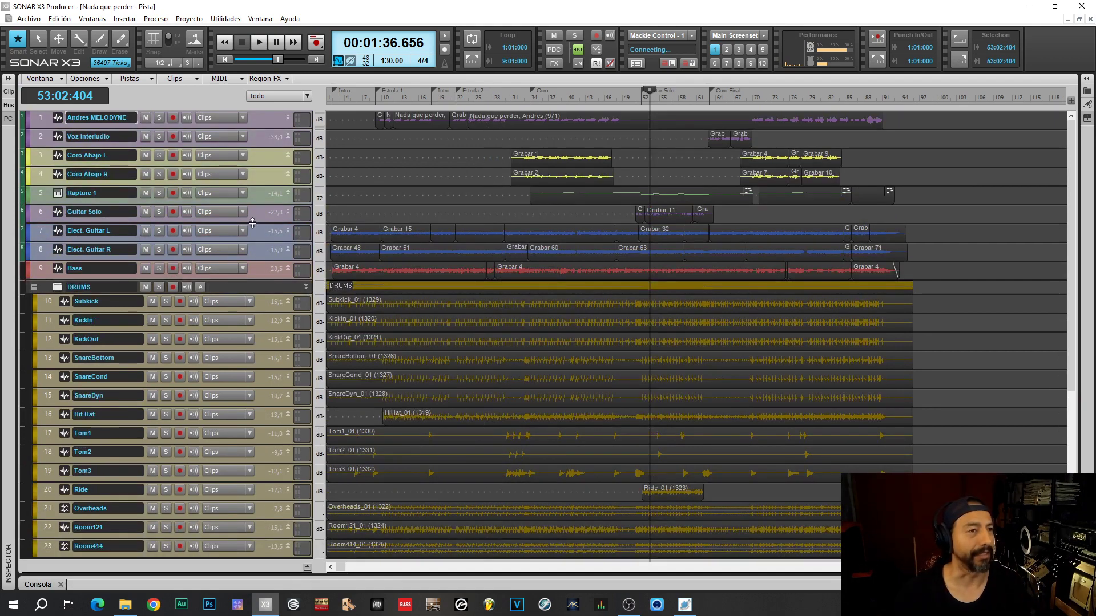
drag(258, 222, 262, 293)
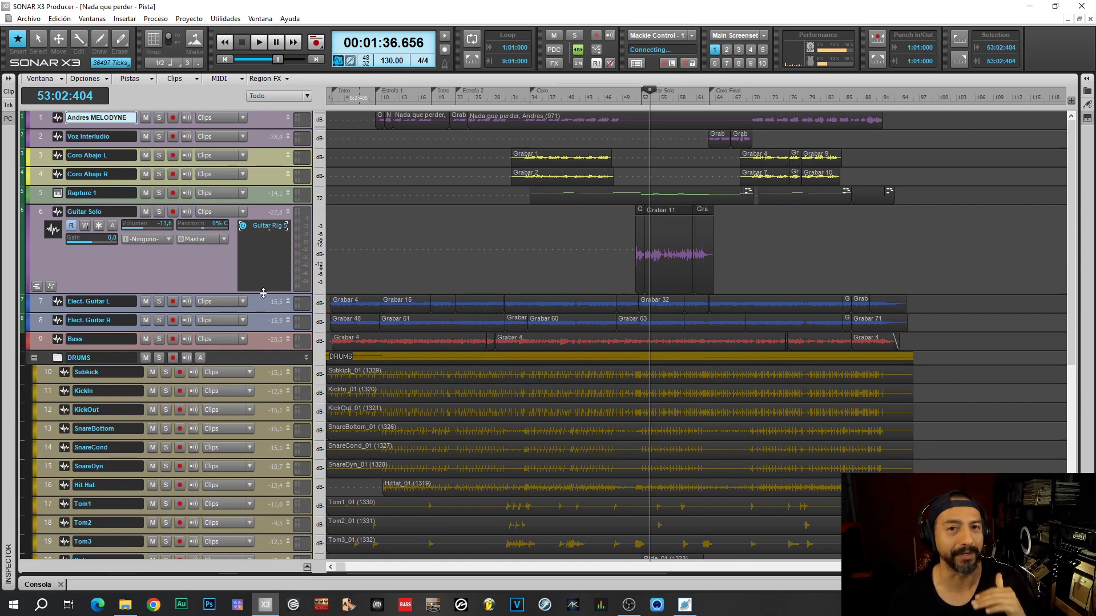
mouse_move(645, 85)
mouse_down()
mouse_move(659, 114)
mouse_move(632, 176)
mouse_up()
click(633, 176)
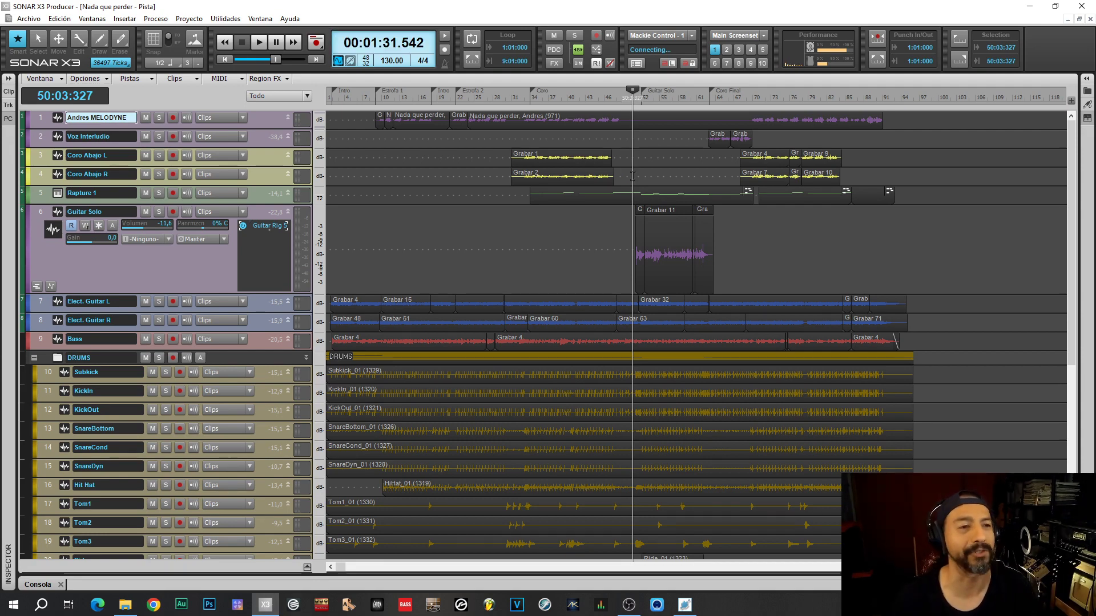
key(space)
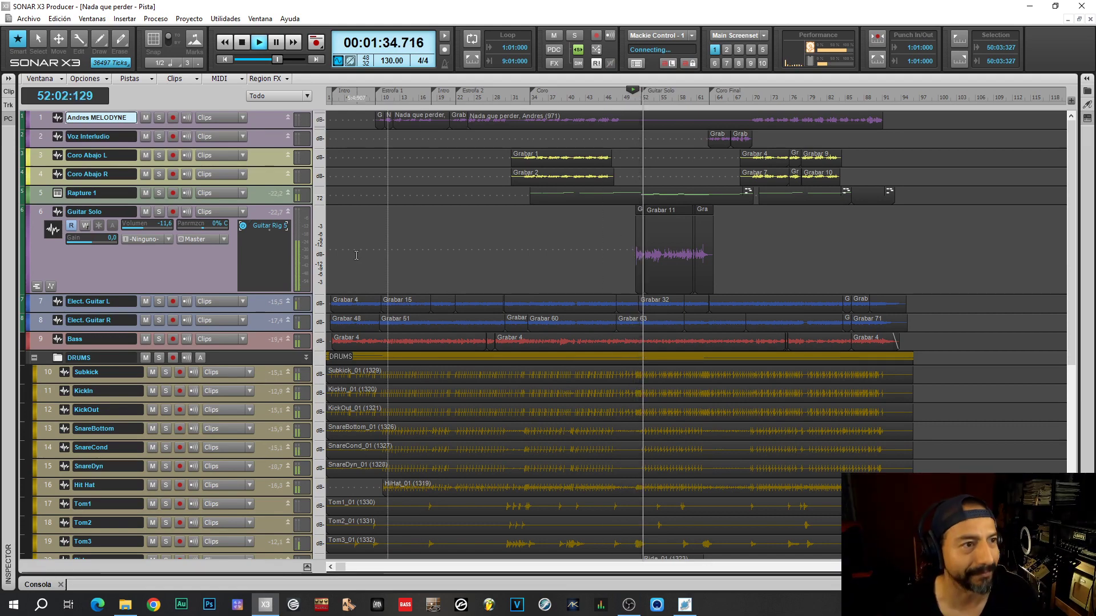
Lower Rapture 1 to -15.9 dB and raise Guitar Solo to -9.6 dB in the console during playback
scroll(356, 255, down, 5)
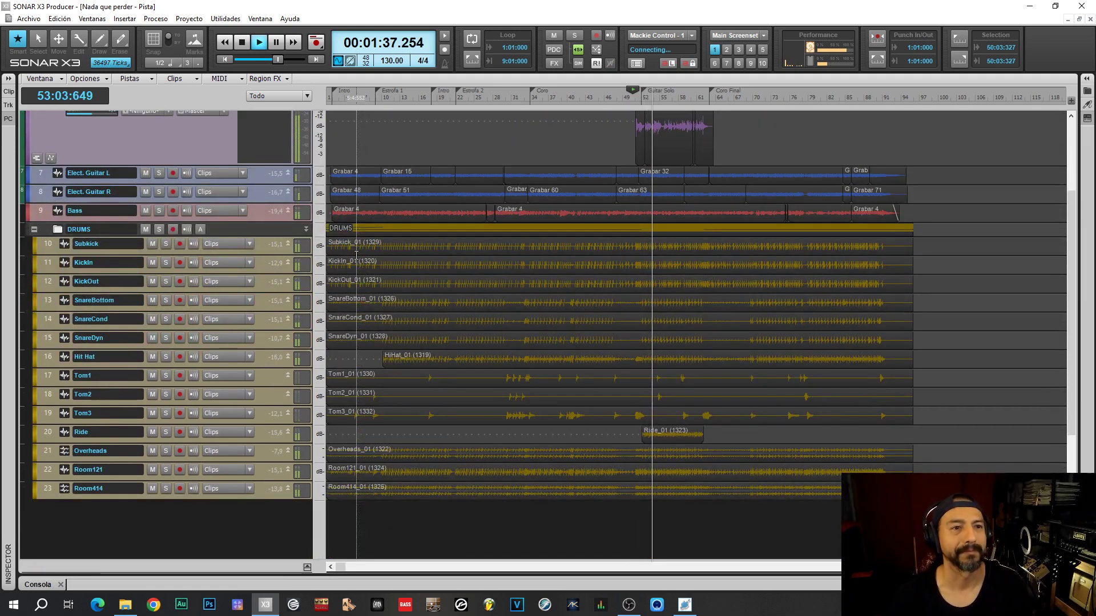
key(alt+2)
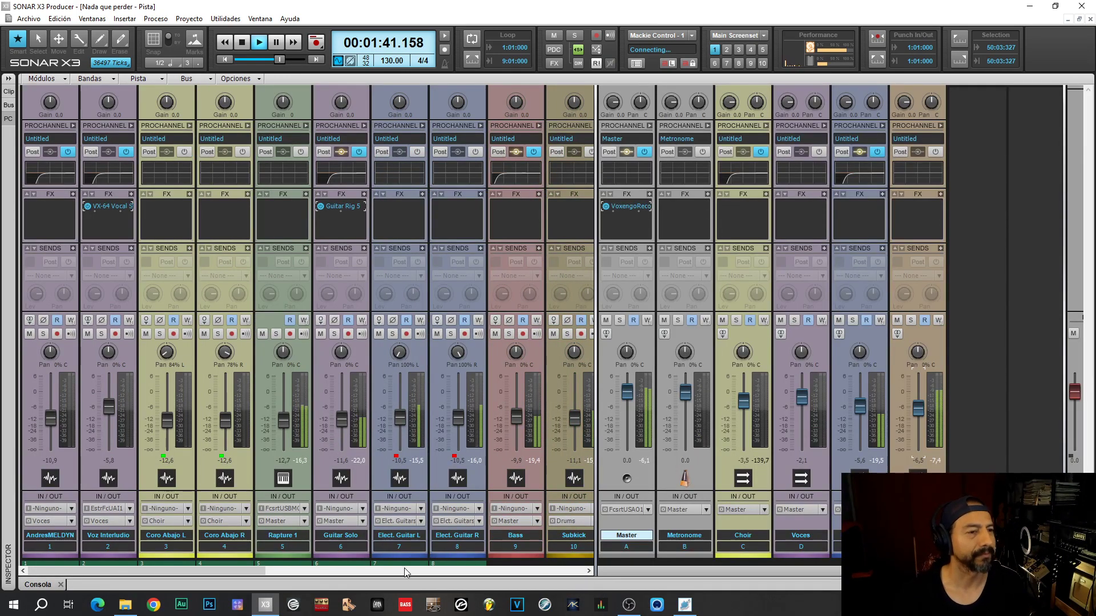
drag(284, 420, 341, 417)
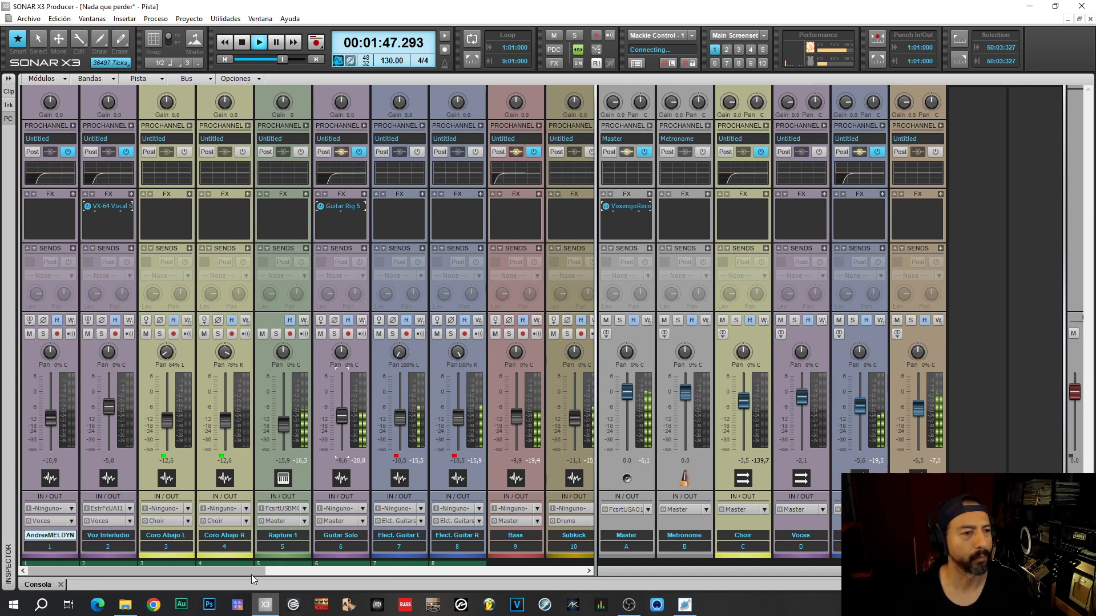
drag(255, 573, 295, 574)
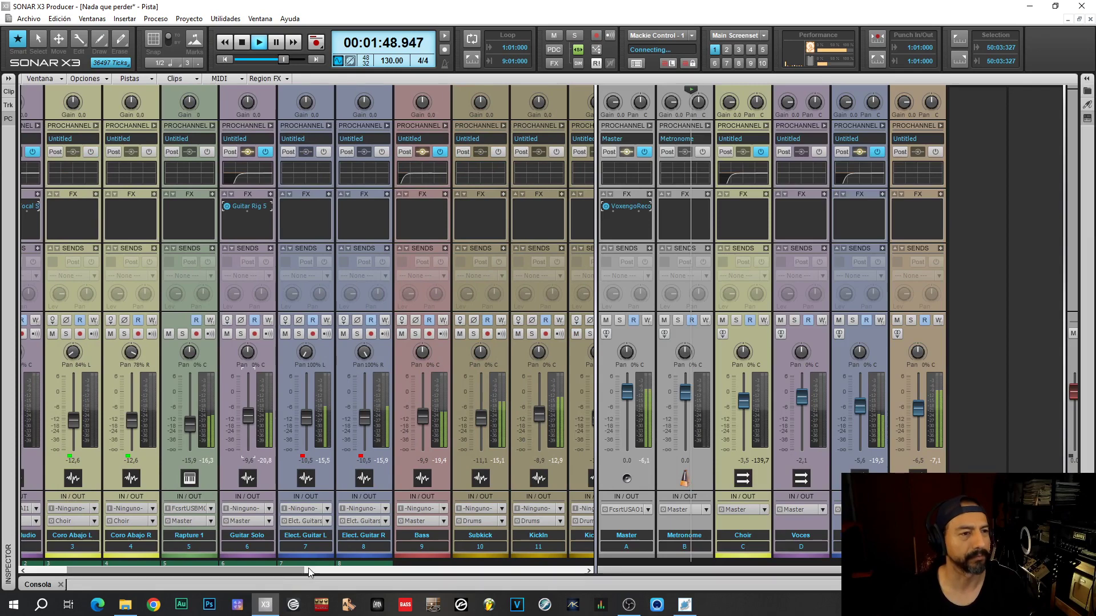
Mute the Voz Interludio track and the MELODYNE vocal on track 1 in the track view, and stop playback
key(d)
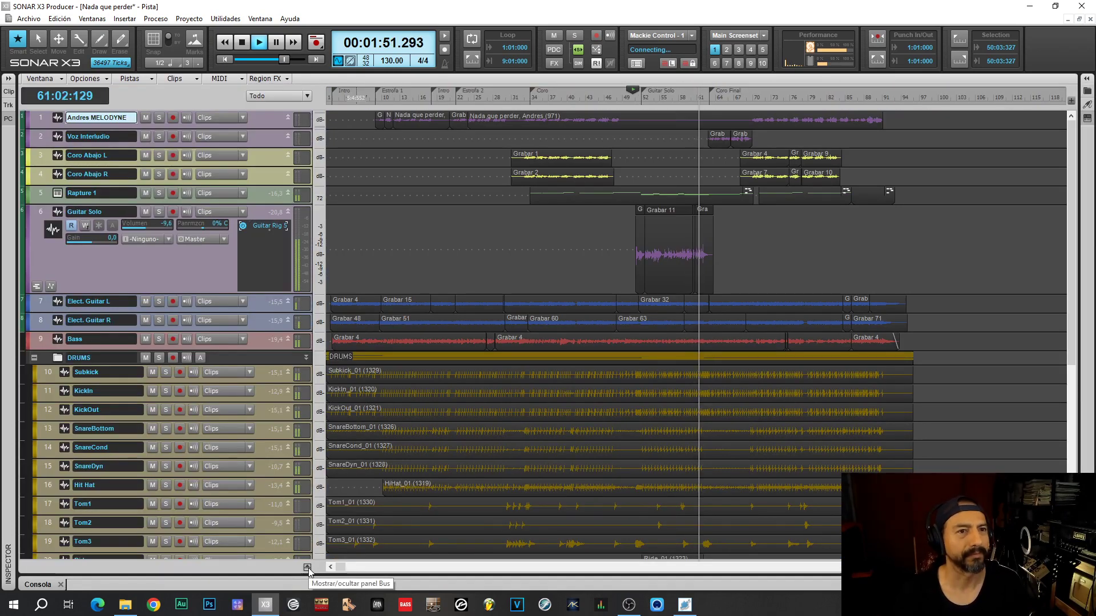
click(146, 137)
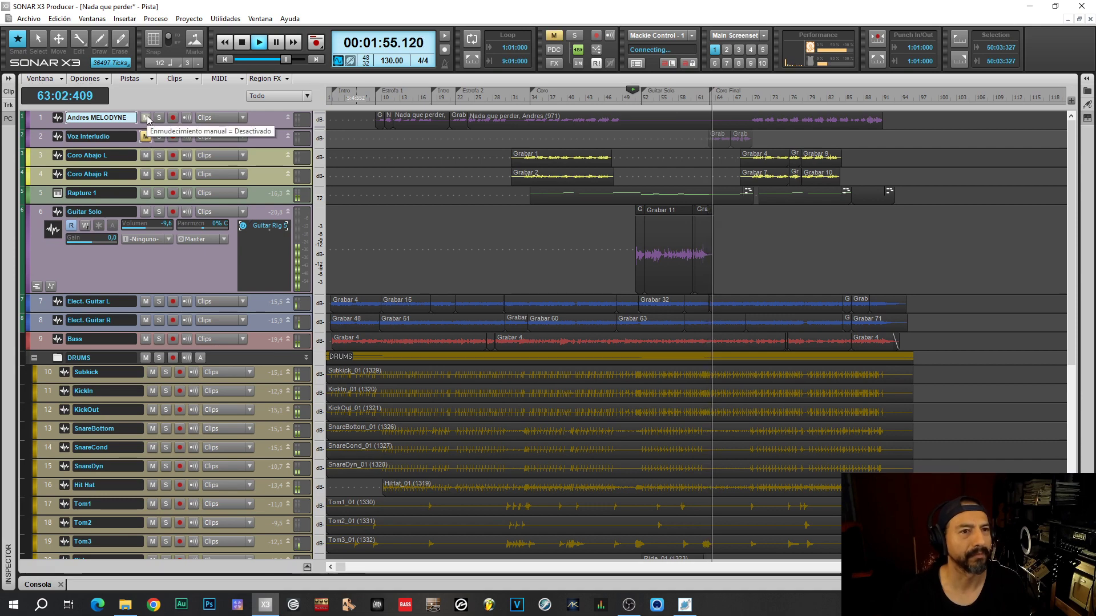
click(146, 117)
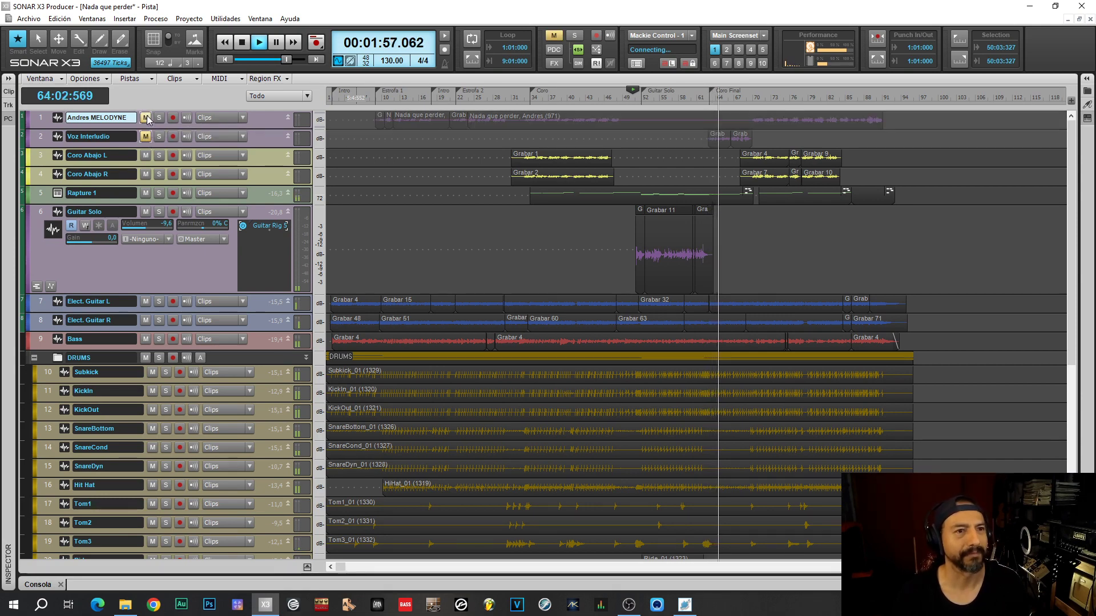
key(space)
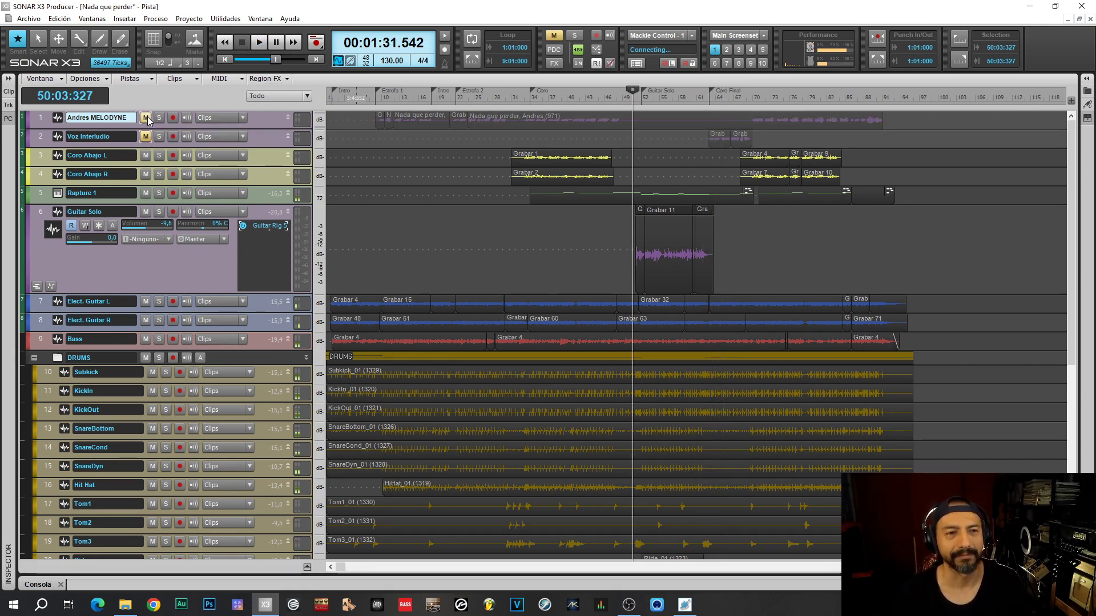